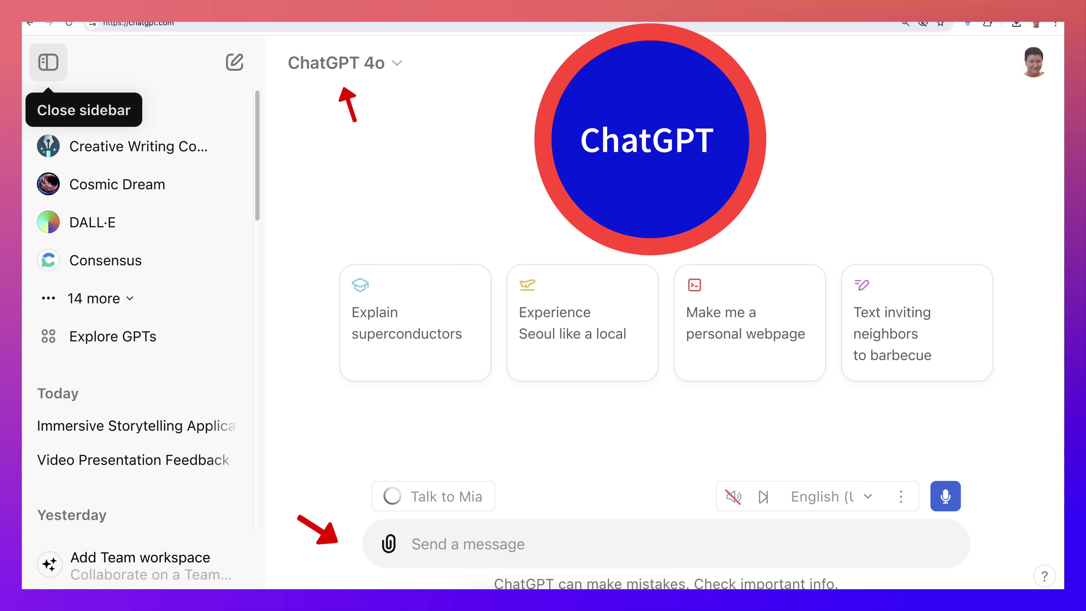
- Close ChatGPT's sidebar of GPTs and past chats so the new-chat page fills the window
{"action": "left_click", "coordinate": [48, 62]}
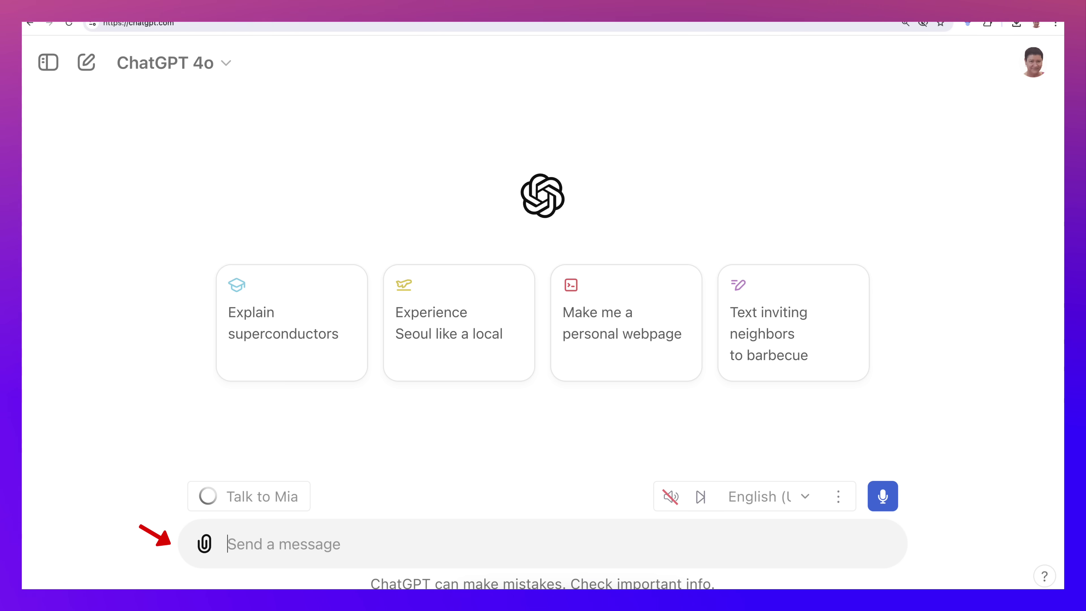
- Ask ChatGPT 'Who is' the named educator and read its two-paragraph biography
{"action": "type", "text": "W"}
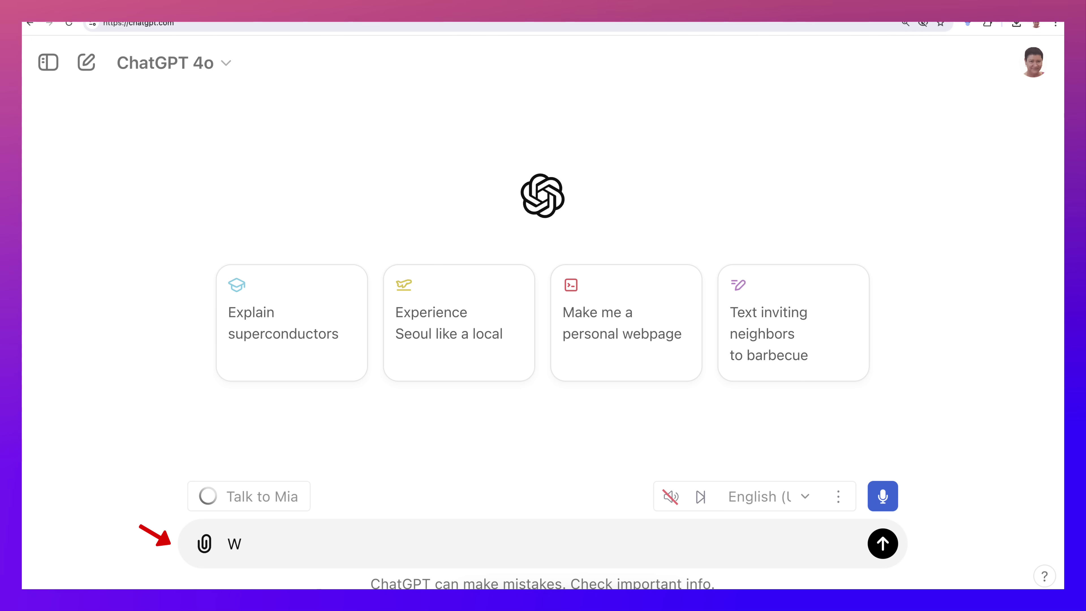
{"action": "type", "text": "ho is N"}
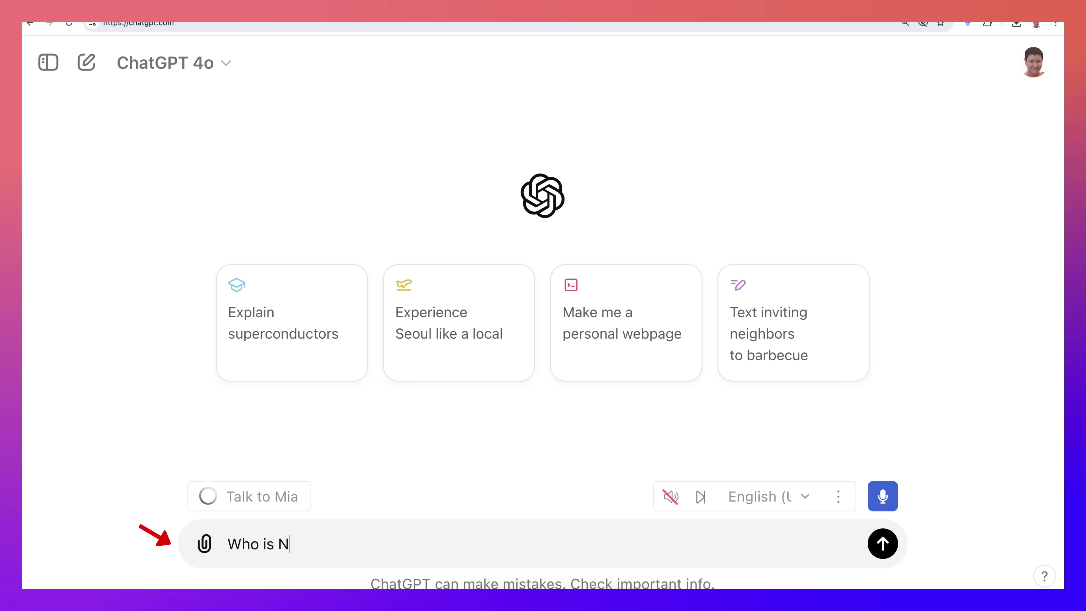
{"action": "key", "text": "BackSpace"}
{"action": "type", "text": "Dr. "}
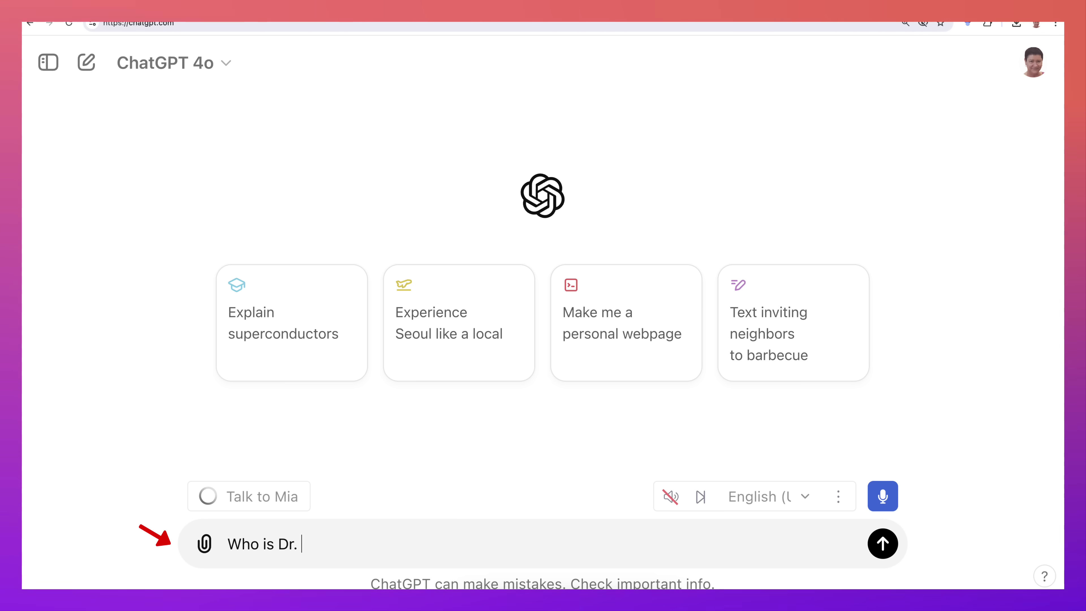
{"action": "type", "text": "Nellie Deutsch"}
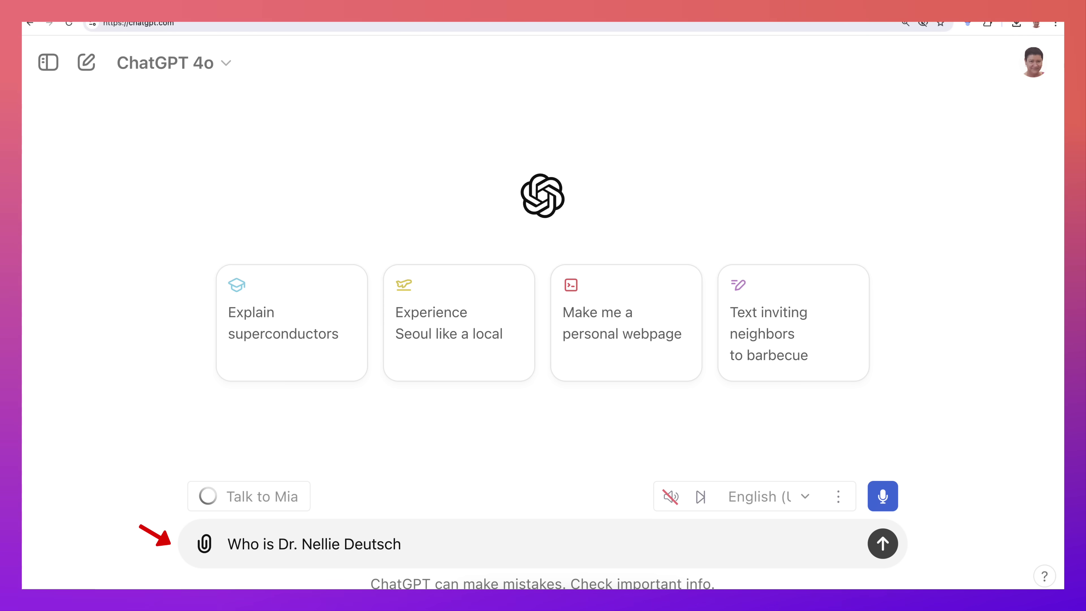
{"action": "key", "text": "Return"}
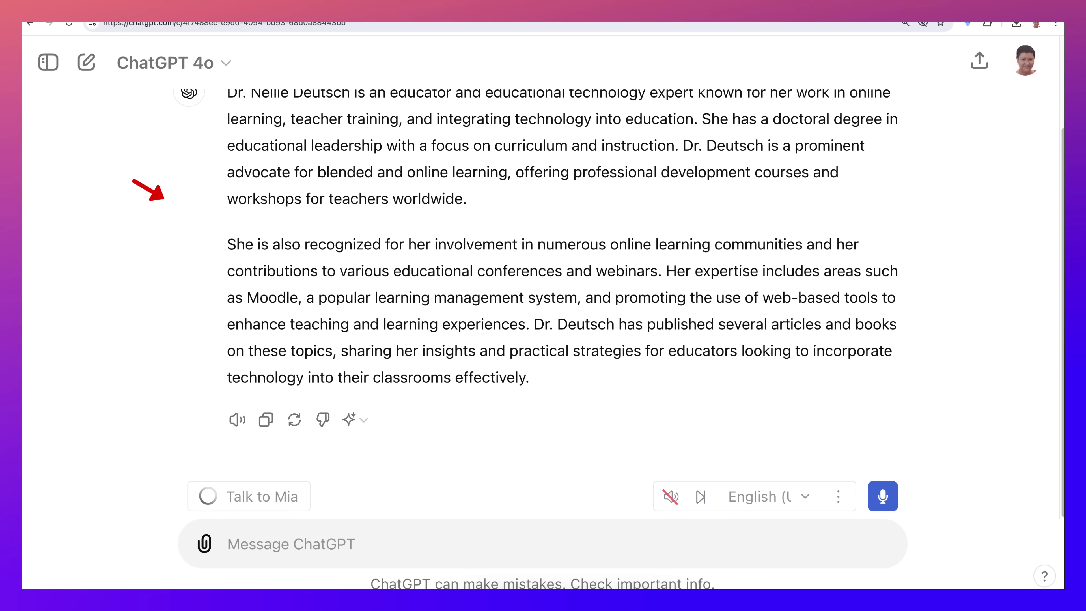
{"action": "scroll", "coordinate": [563, 274], "scroll_direction": "up", "scroll_amount": 1}
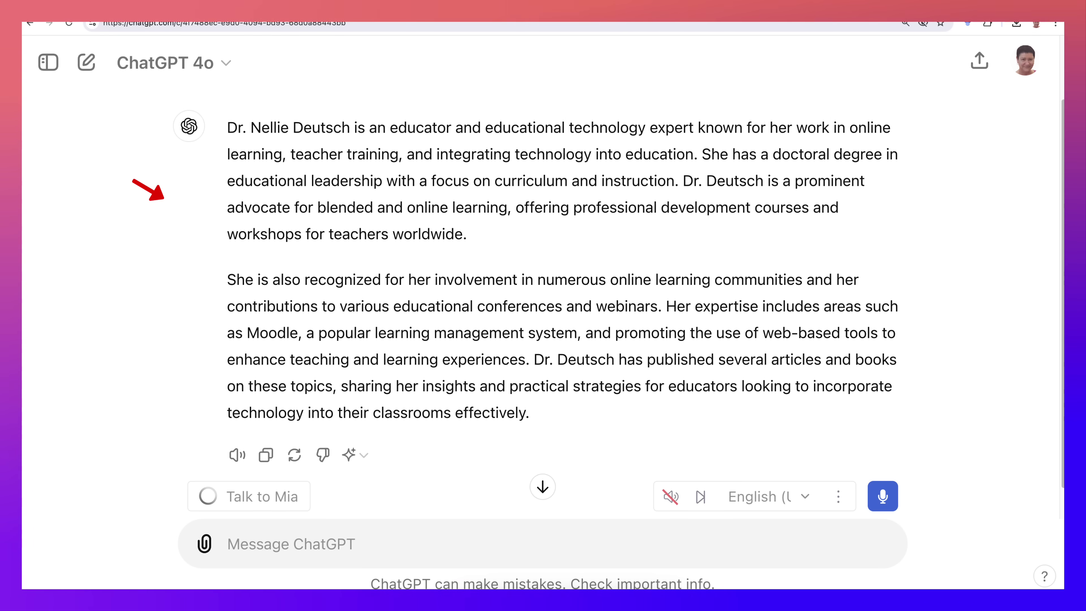
- Follow up in ChatGPT with 'Share a few sources' to get a cited answer
{"action": "type", "text": "Share a few re"}
{"action": "key", "text": "BackSpace"}
{"action": "key", "text": "BackSpace"}
{"action": "type", "text": "sources."}
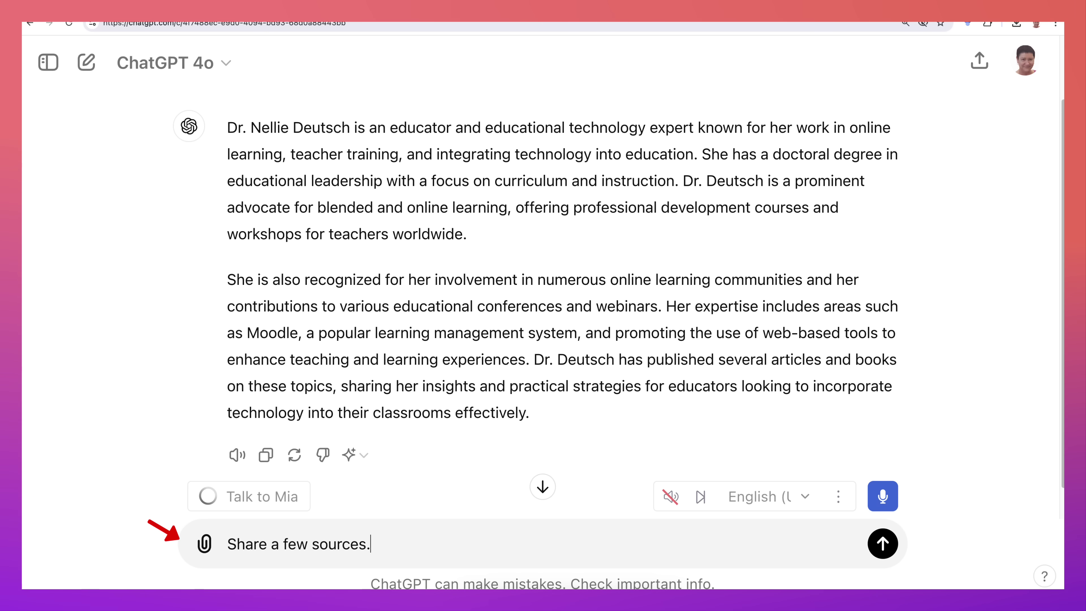
{"action": "key", "text": "Return"}
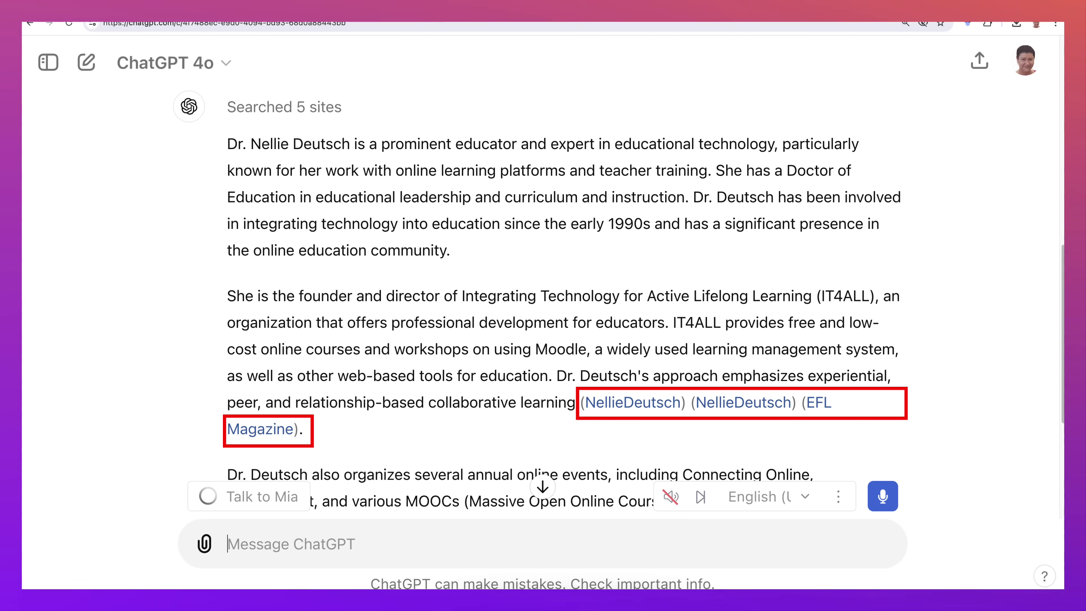
{"action": "scroll", "coordinate": [556, 299], "scroll_direction": "down", "scroll_amount": 3}
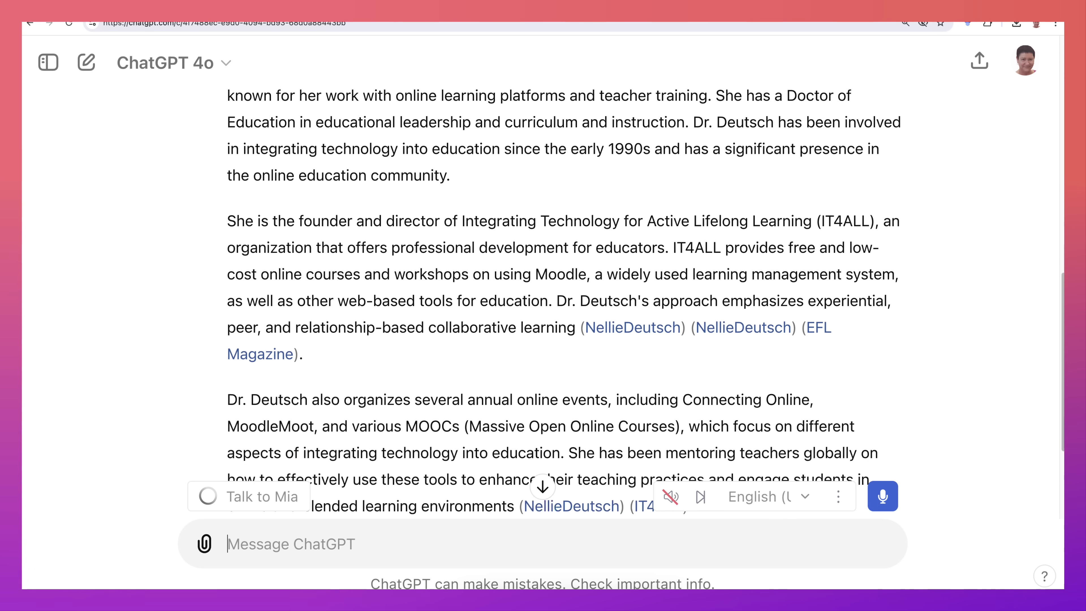
{"action": "scroll", "coordinate": [556, 299], "scroll_direction": "down", "scroll_amount": 3}
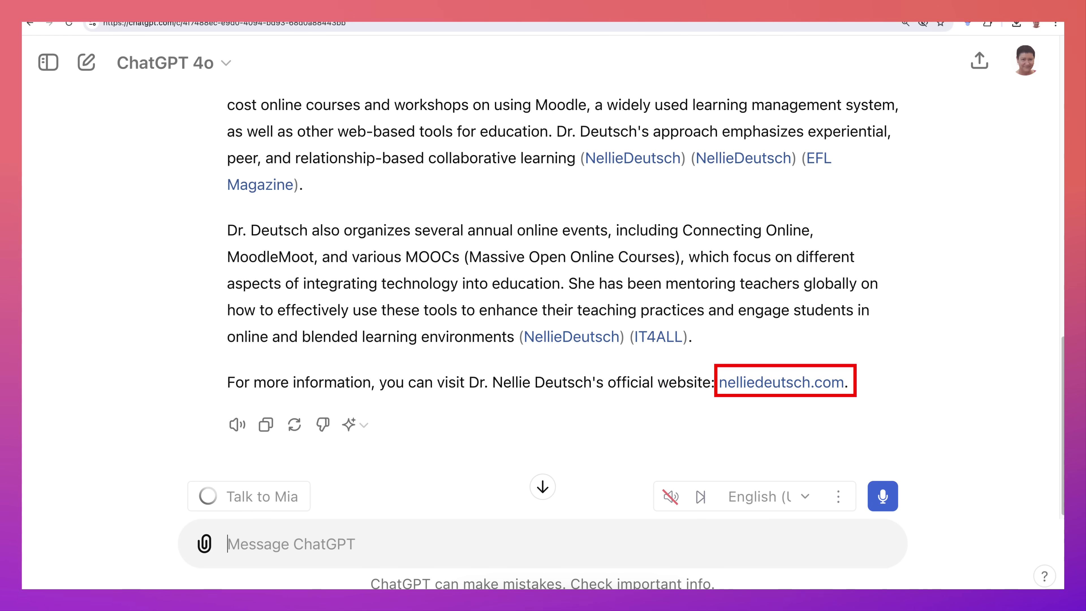
{"action": "mouse_move", "coordinate": [571, 337]}
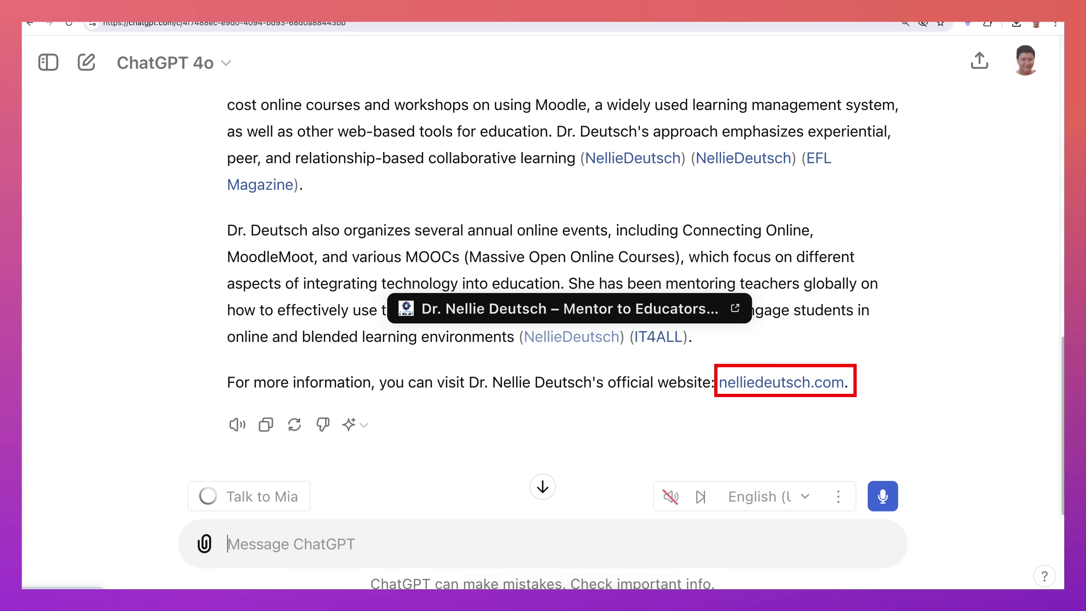
{"action": "mouse_move", "coordinate": [659, 336]}
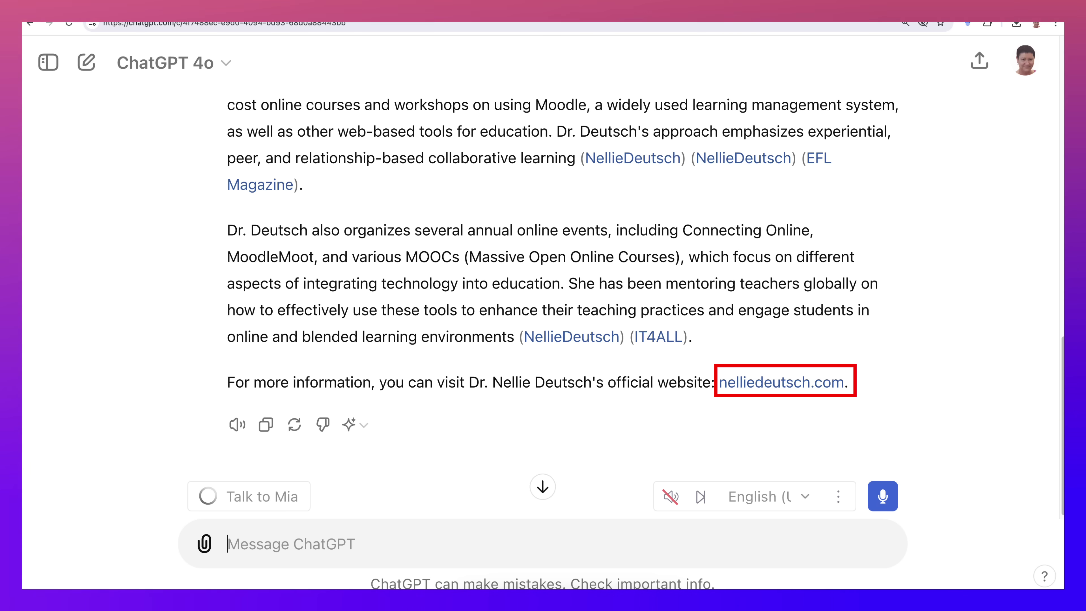
{"action": "scroll", "coordinate": [562, 320], "scroll_direction": "up", "scroll_amount": 6}
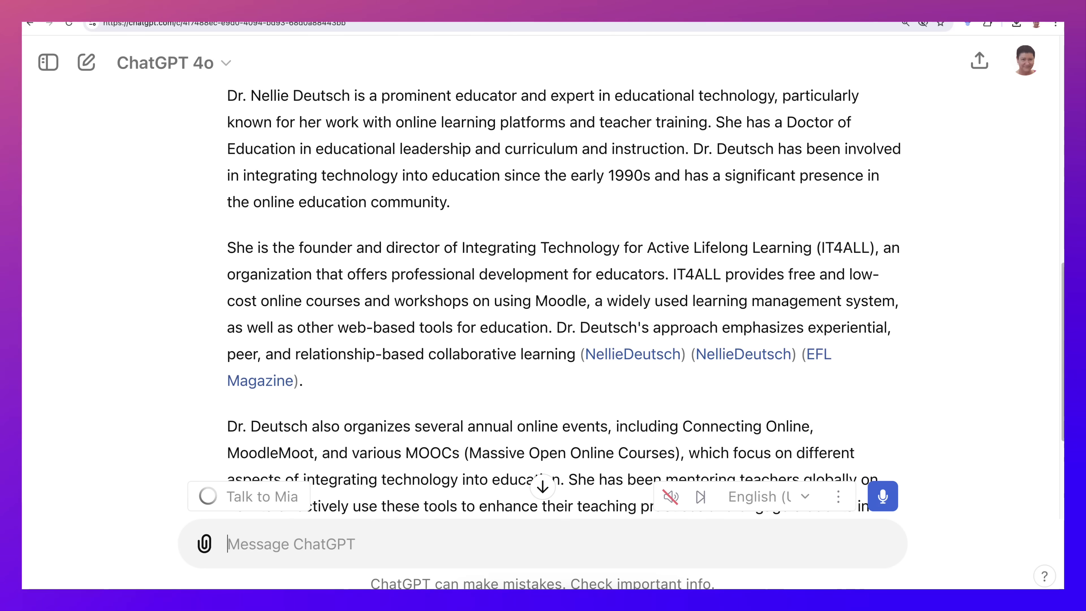
{"action": "scroll", "coordinate": [561, 321], "scroll_direction": "down", "scroll_amount": 8}
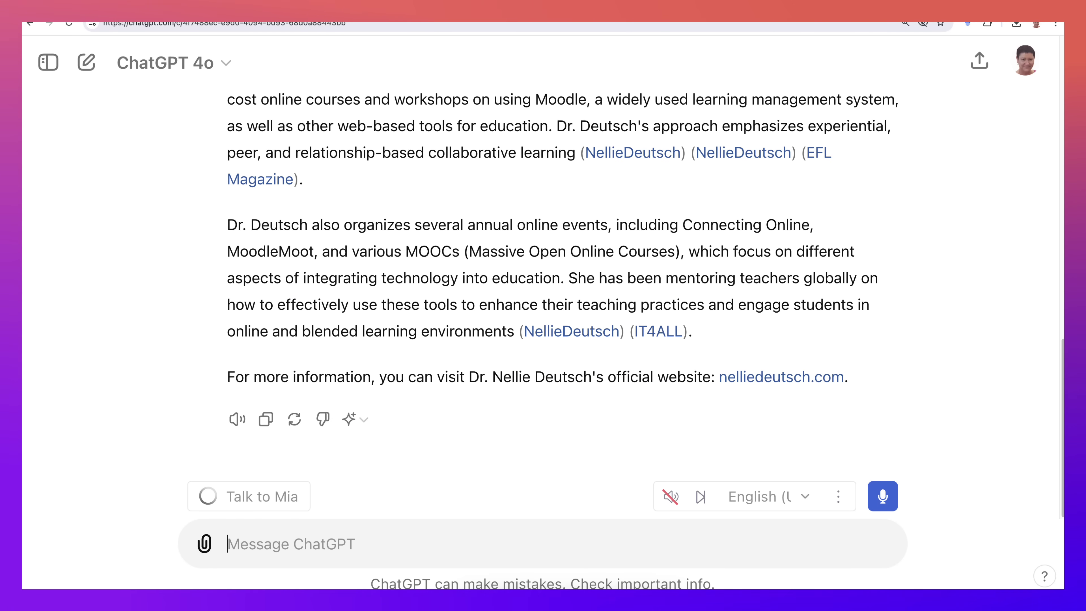
{"action": "type", "text": "other sources"}
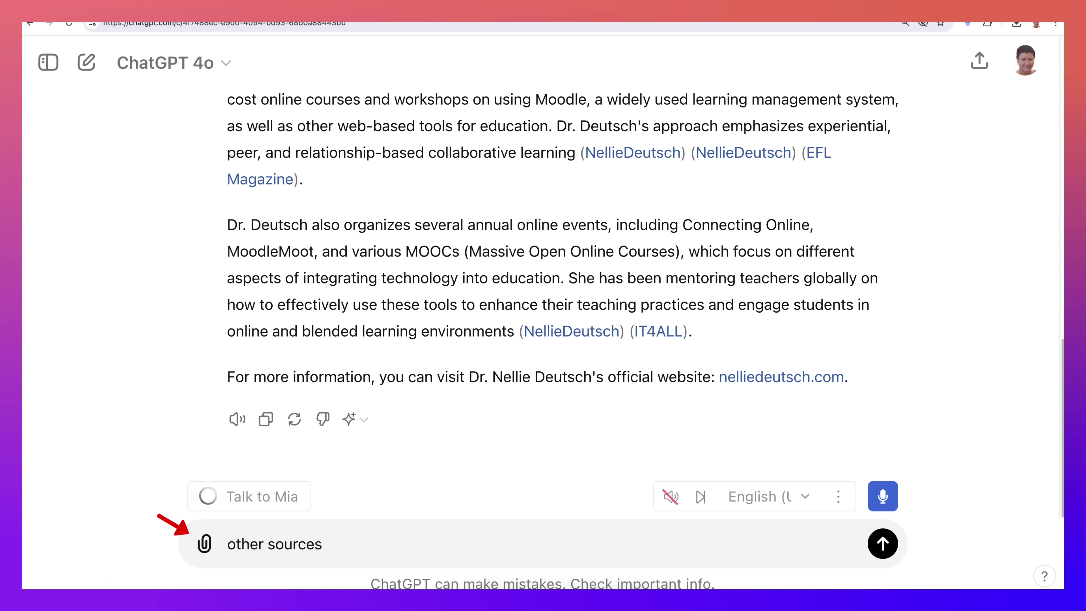
- Send the 'other sources' and 'Youtube source' follow-ups in ChatGPT
{"action": "key", "text": "Return"}
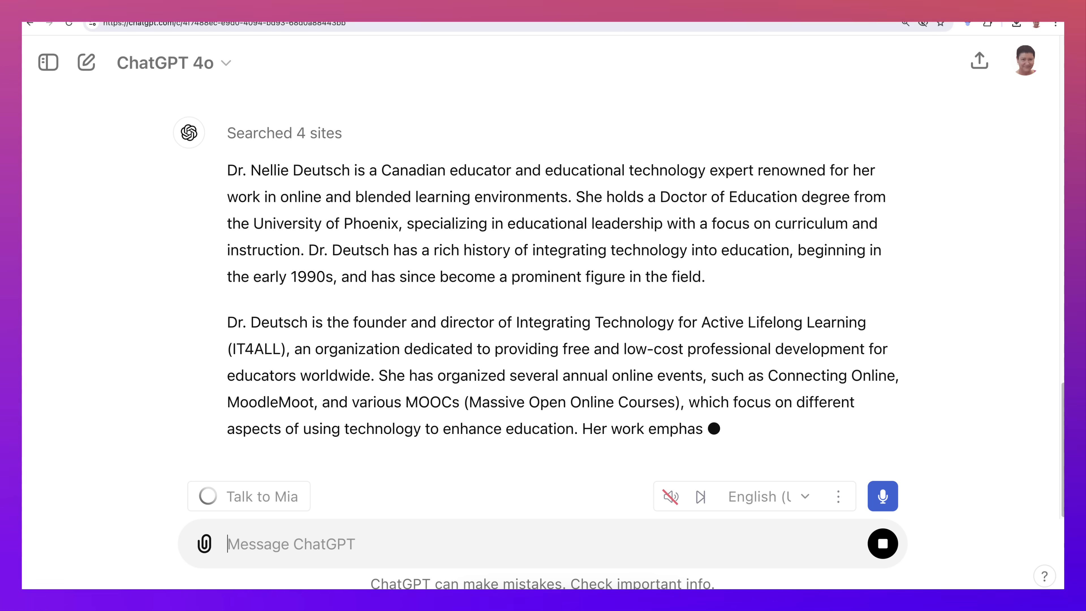
{"action": "type", "text": "Yout"}
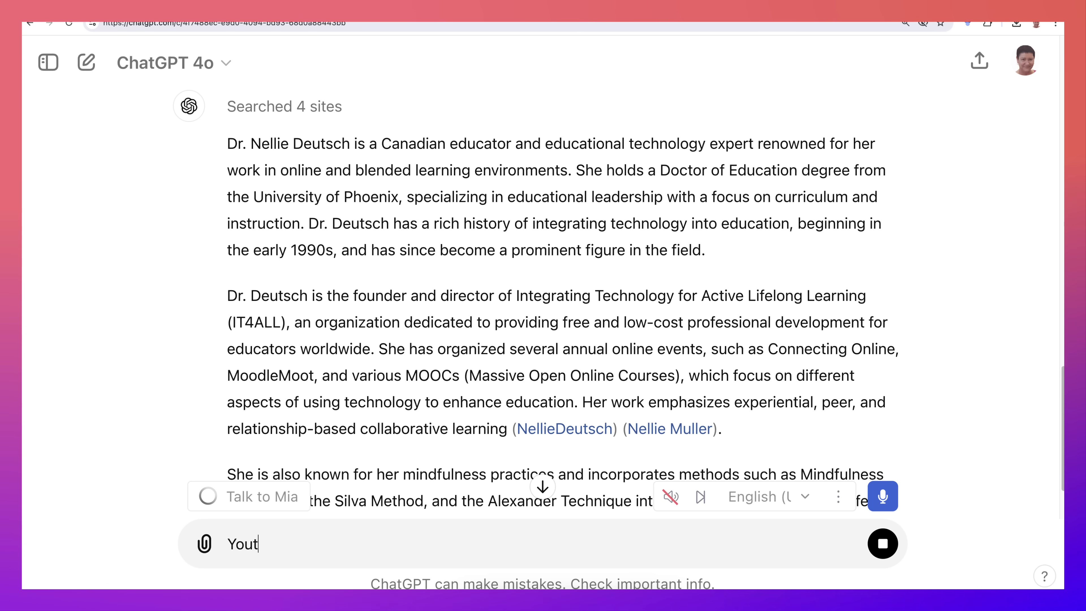
{"action": "type", "text": "ube source"}
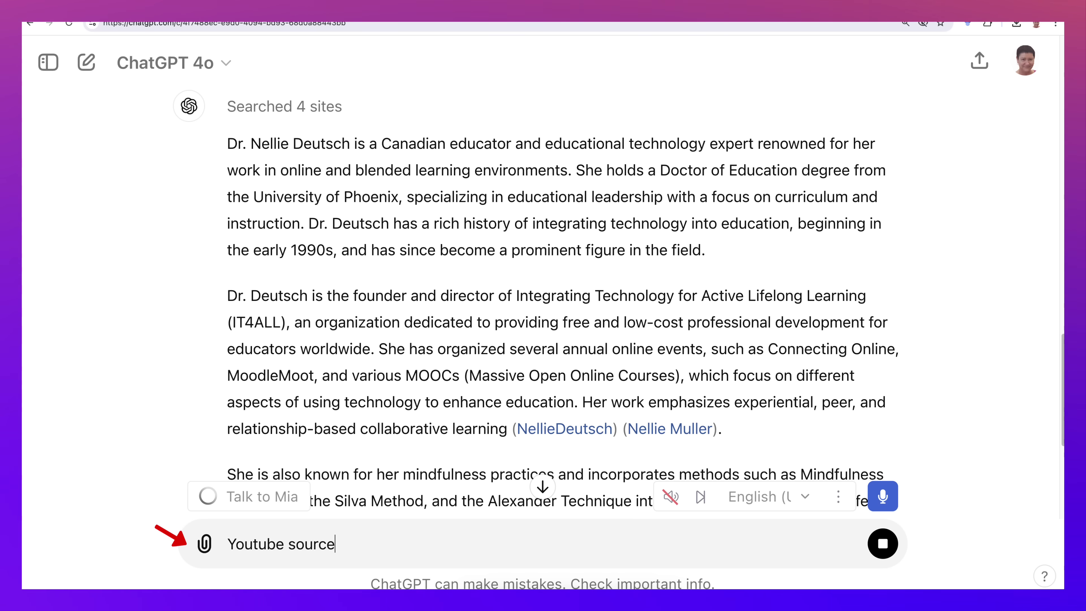
{"action": "scroll", "coordinate": [671, 428], "scroll_direction": "down", "scroll_amount": 2}
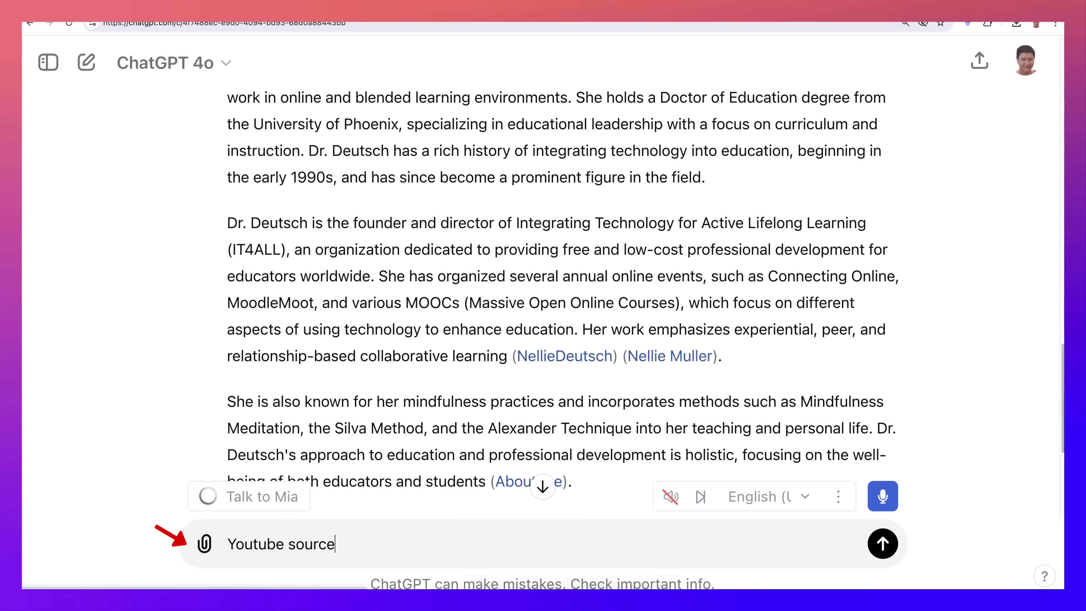
{"action": "scroll", "coordinate": [671, 355], "scroll_direction": "down", "scroll_amount": 6}
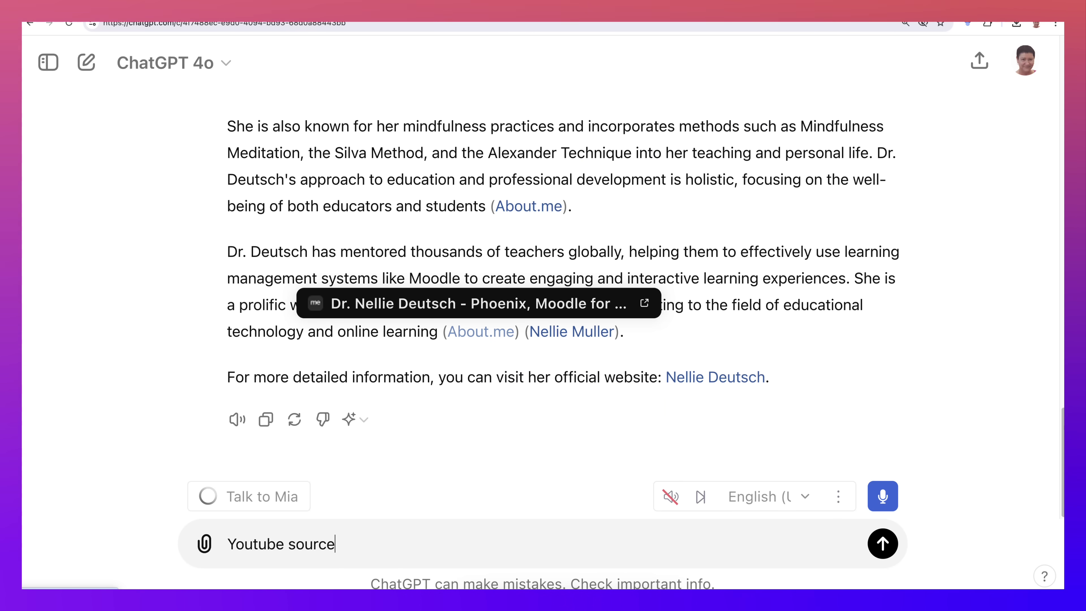
{"action": "key", "text": "Return"}
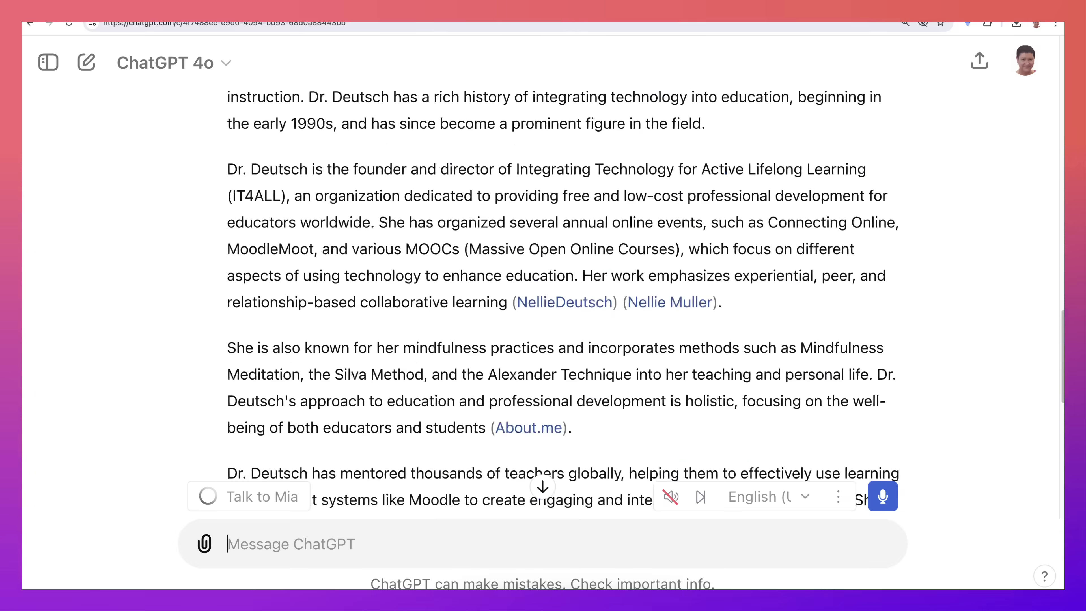
- Copy the original question from the top of the chat and switch to Perplexity
{"action": "scroll", "coordinate": [543, 278], "scroll_direction": "up", "scroll_amount": 15}
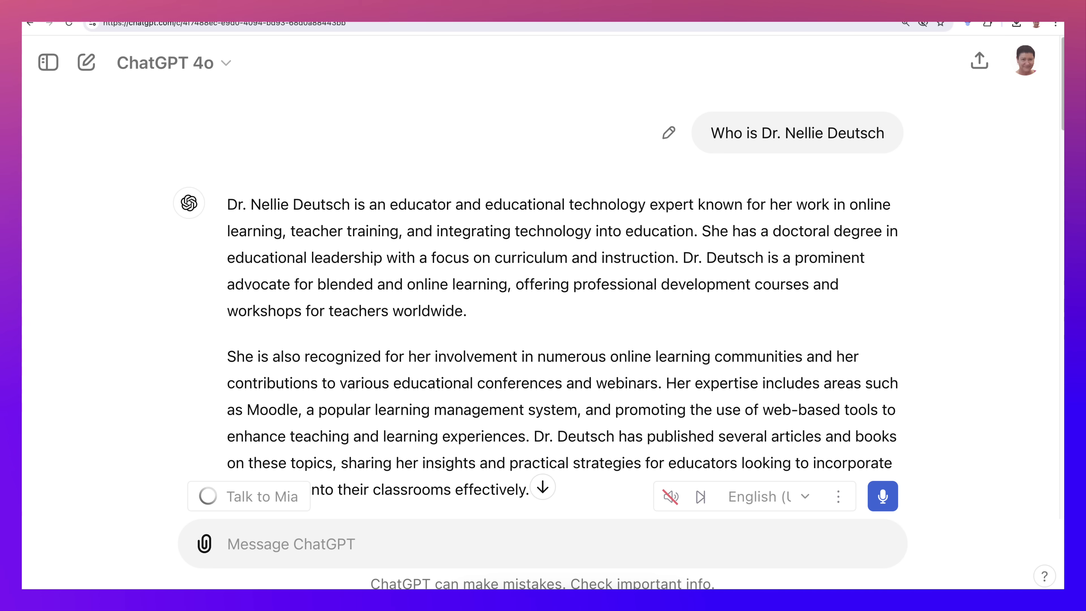
{"action": "left_click_drag", "start_coordinate": [711, 132], "coordinate": [876, 133]}
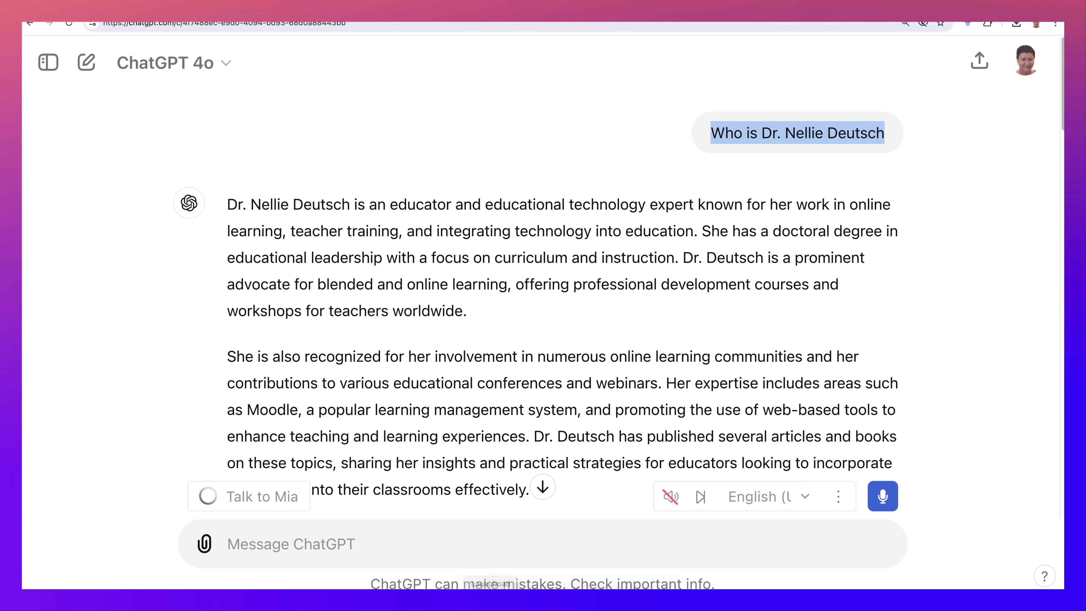
{"action": "key", "text": "ctrl+Tab"}
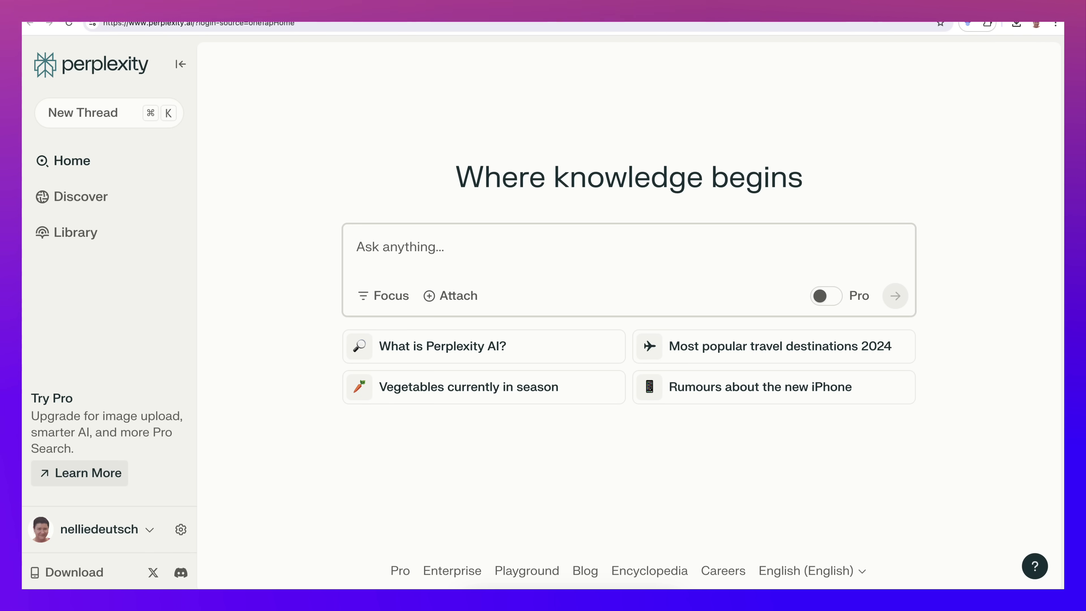
- Paste the educator question into Perplexity and submit it to get sources and videos
{"action": "type", "text": "Who is Dr. Nellie Deutsch"}
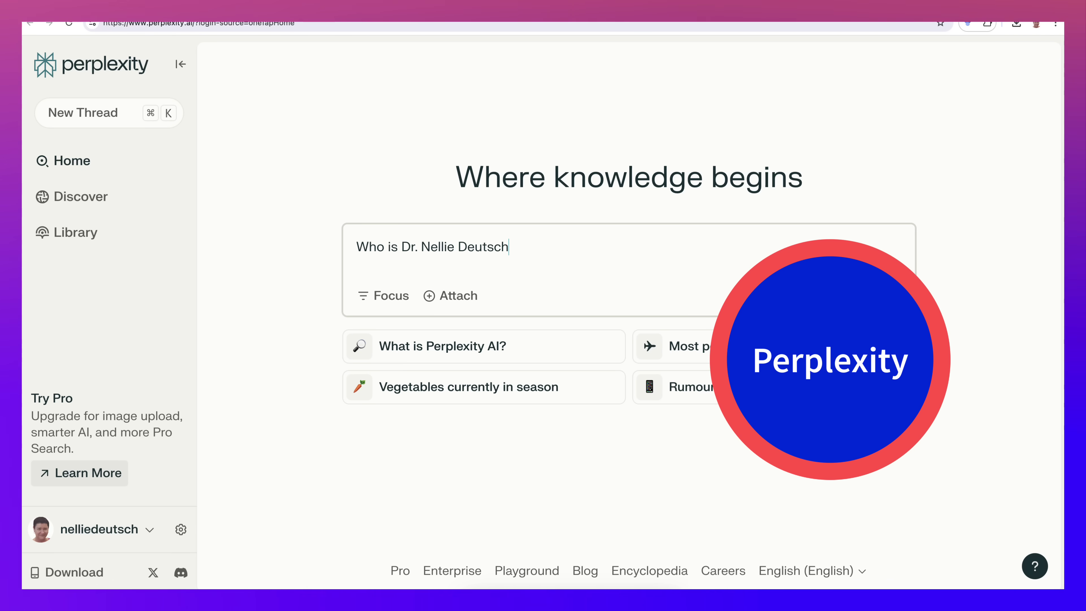
{"action": "key", "text": "Return"}
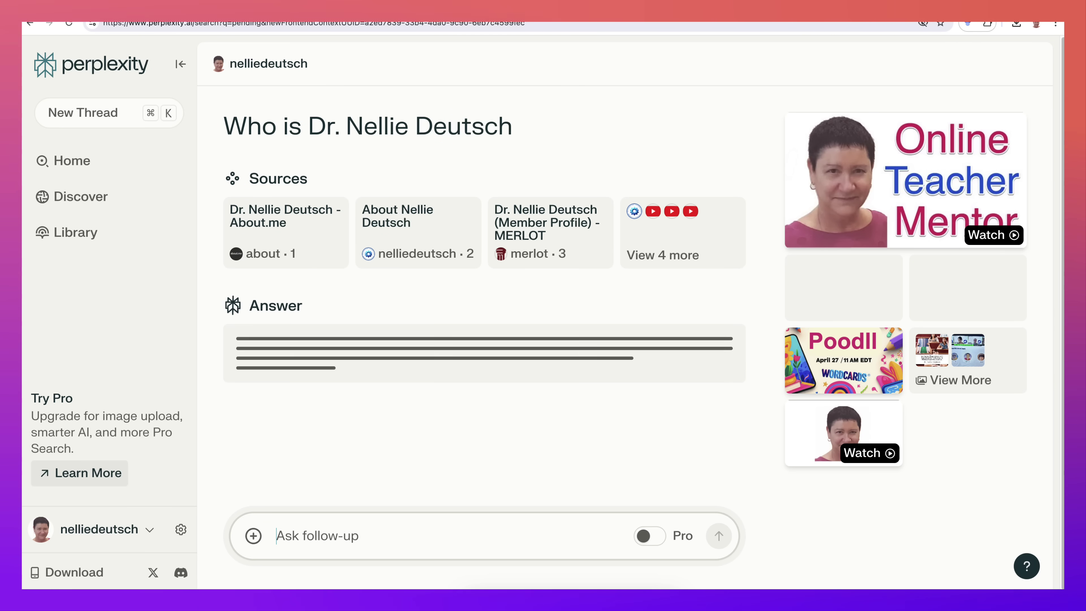
{"action": "mouse_move", "coordinate": [286, 233]}
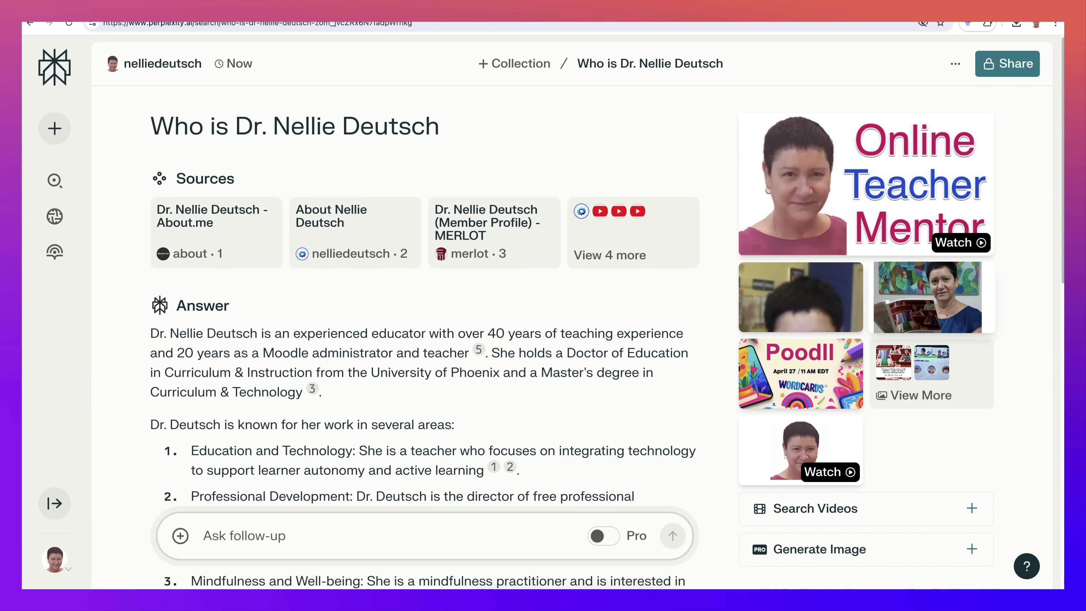
- Scroll through Perplexity's answer and look over its source cards
{"action": "scroll", "coordinate": [572, 312], "scroll_direction": "down", "scroll_amount": 1}
{"action": "scroll", "coordinate": [423, 313], "scroll_direction": "down", "scroll_amount": 3}
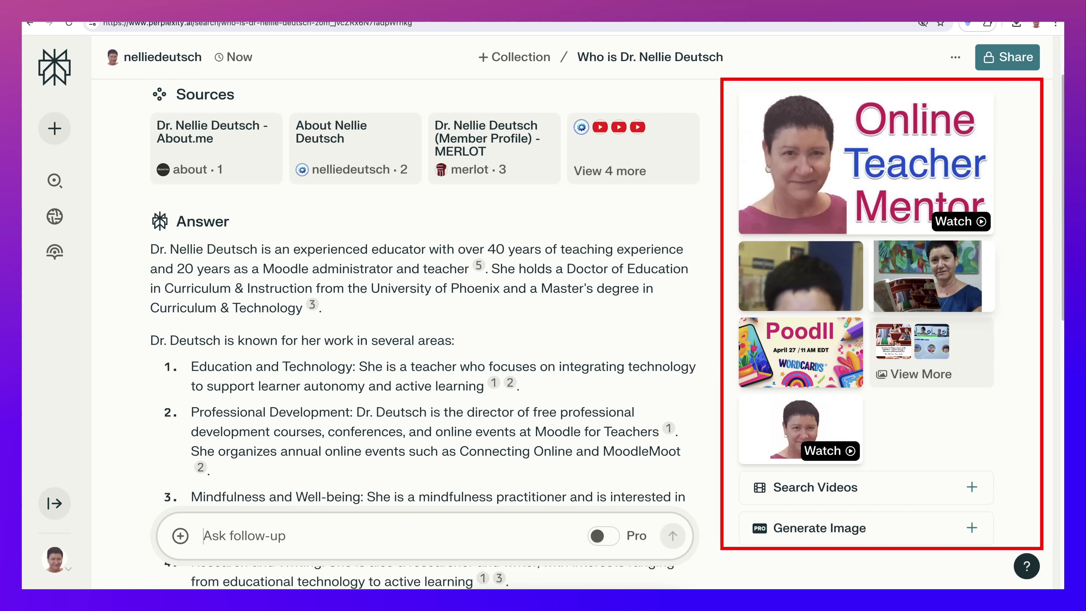
{"action": "scroll", "coordinate": [423, 313], "scroll_direction": "up", "scroll_amount": 2}
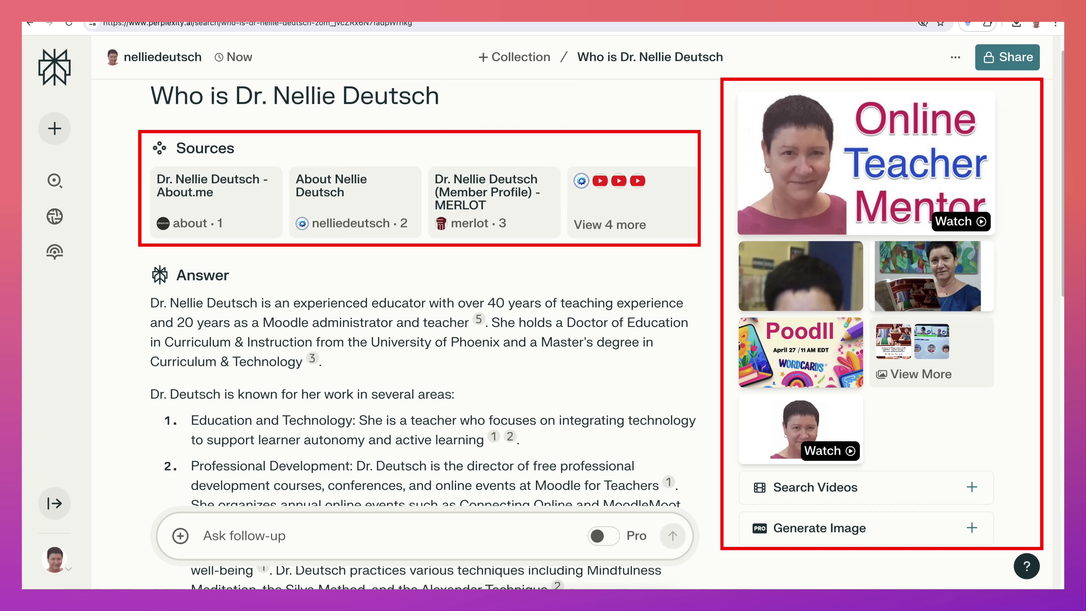
{"action": "mouse_move", "coordinate": [494, 201]}
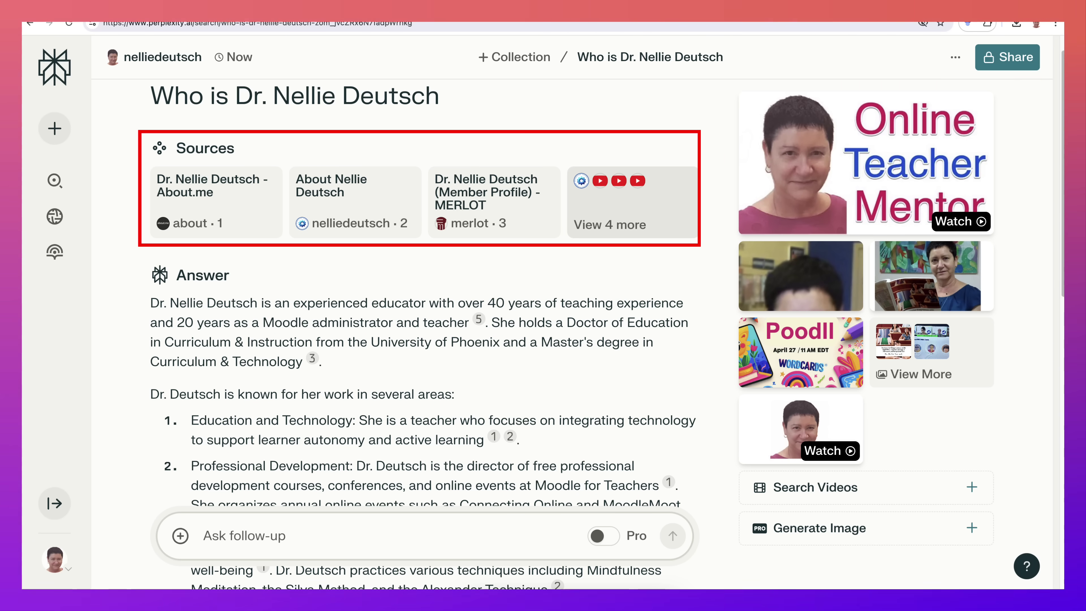
{"action": "mouse_move", "coordinate": [355, 201]}
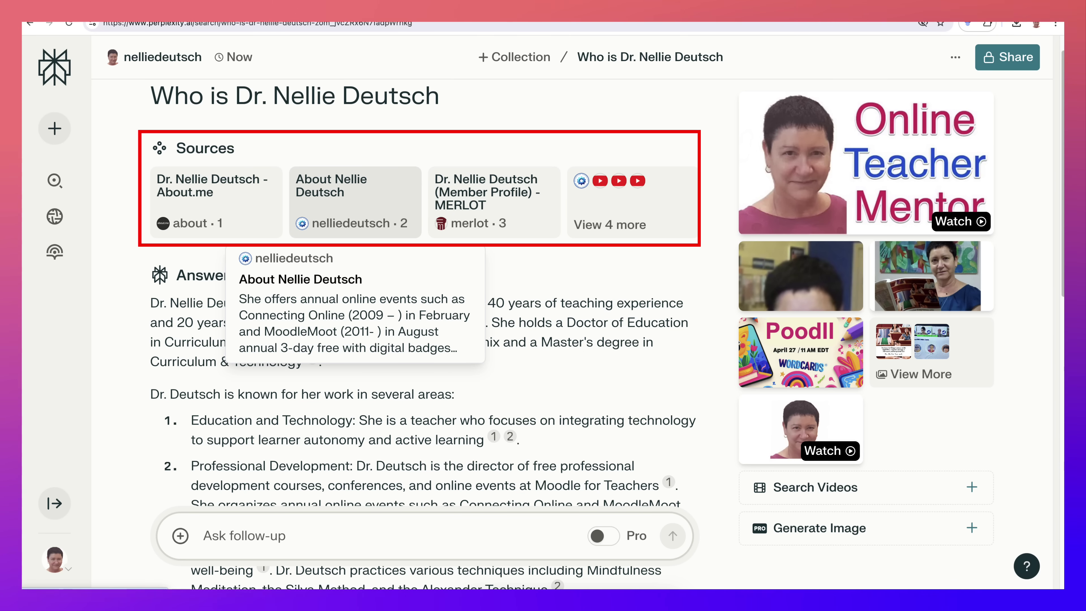
{"action": "mouse_move", "coordinate": [216, 201]}
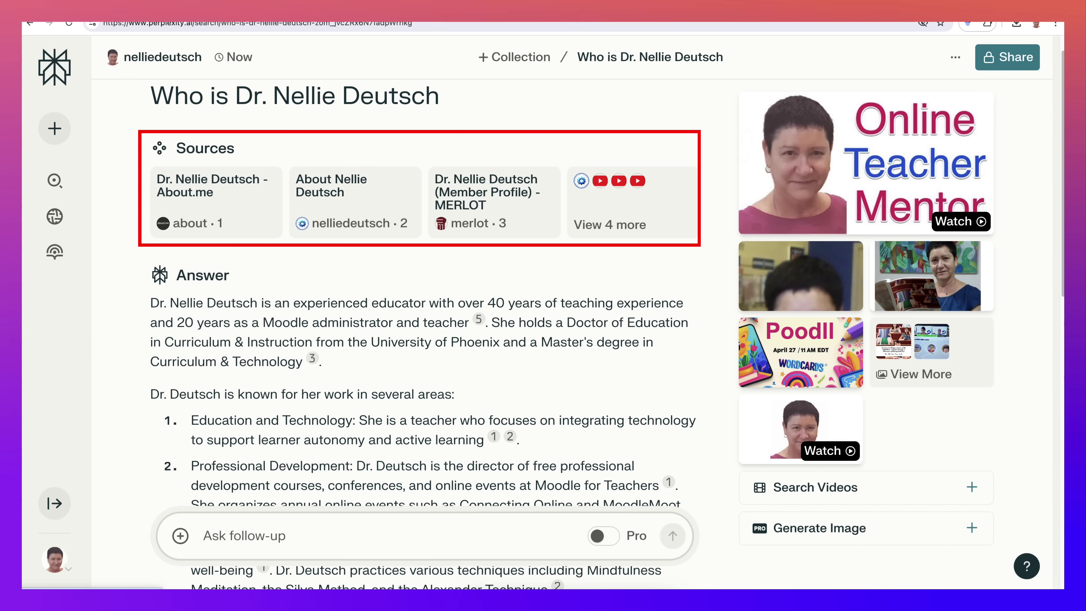
{"action": "scroll", "coordinate": [424, 334], "scroll_direction": "down", "scroll_amount": 4}
{"action": "scroll", "coordinate": [424, 333], "scroll_direction": "down", "scroll_amount": 3}
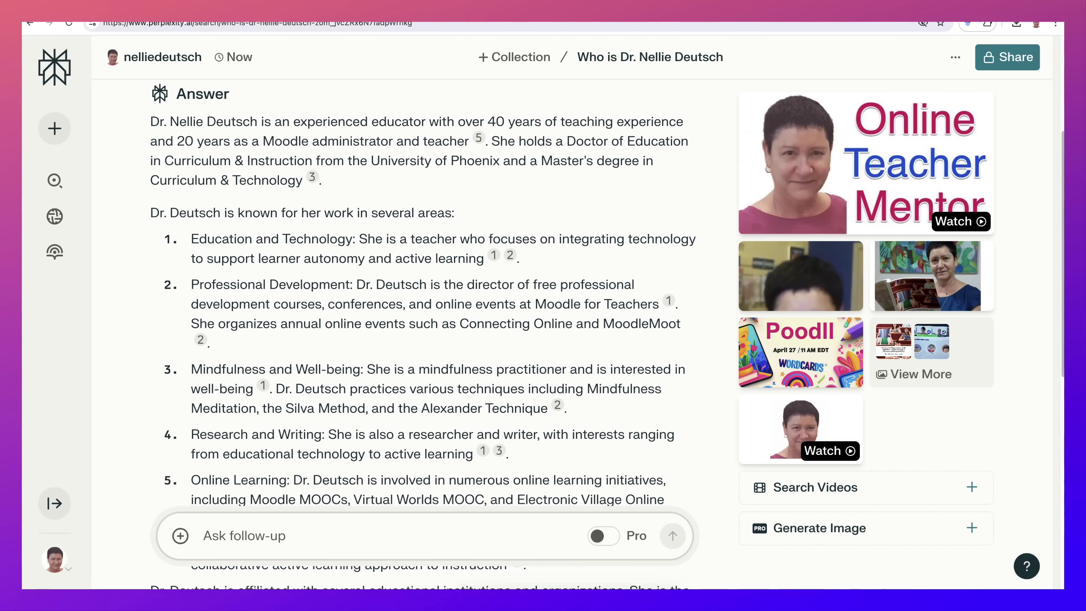
{"action": "scroll", "coordinate": [423, 334], "scroll_direction": "down", "scroll_amount": 3}
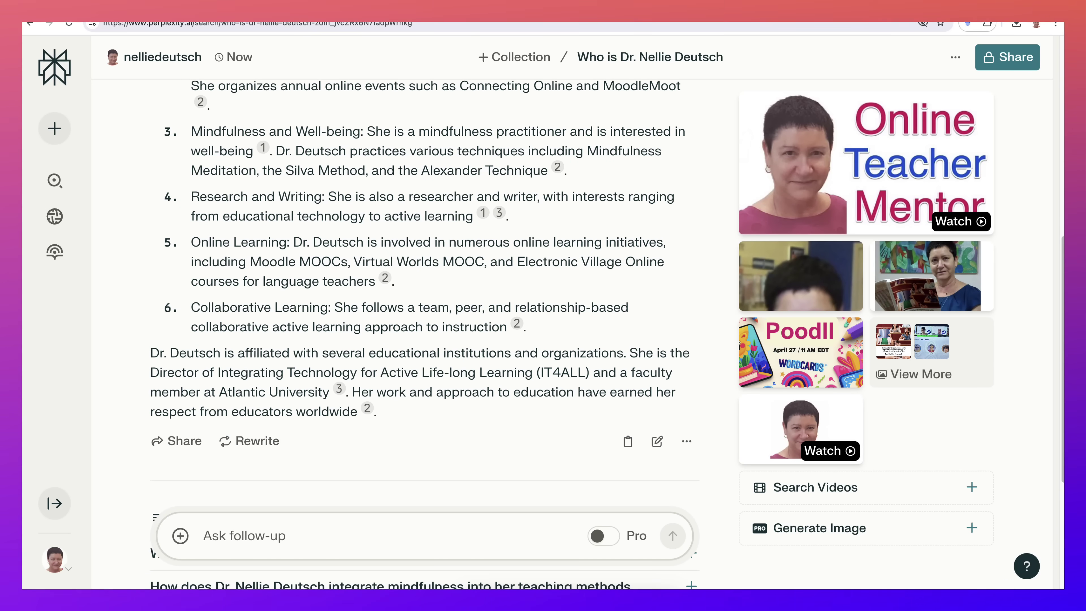
{"action": "scroll", "coordinate": [424, 333], "scroll_direction": "down", "scroll_amount": 4}
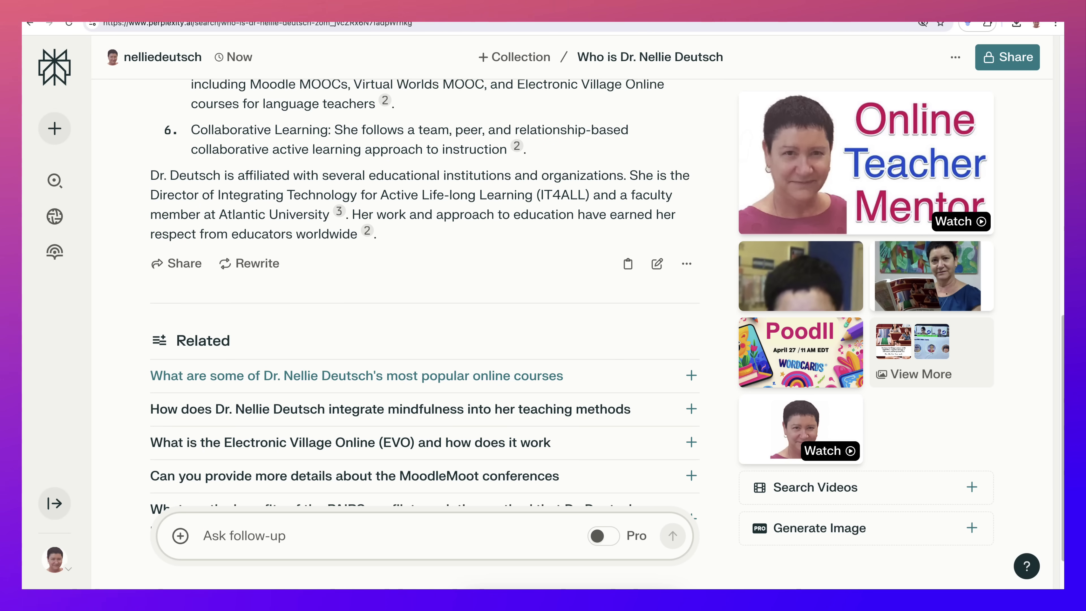
- Ask the suggested follow-up about her most popular online courses and read the answer
{"action": "left_click", "coordinate": [171, 376]}
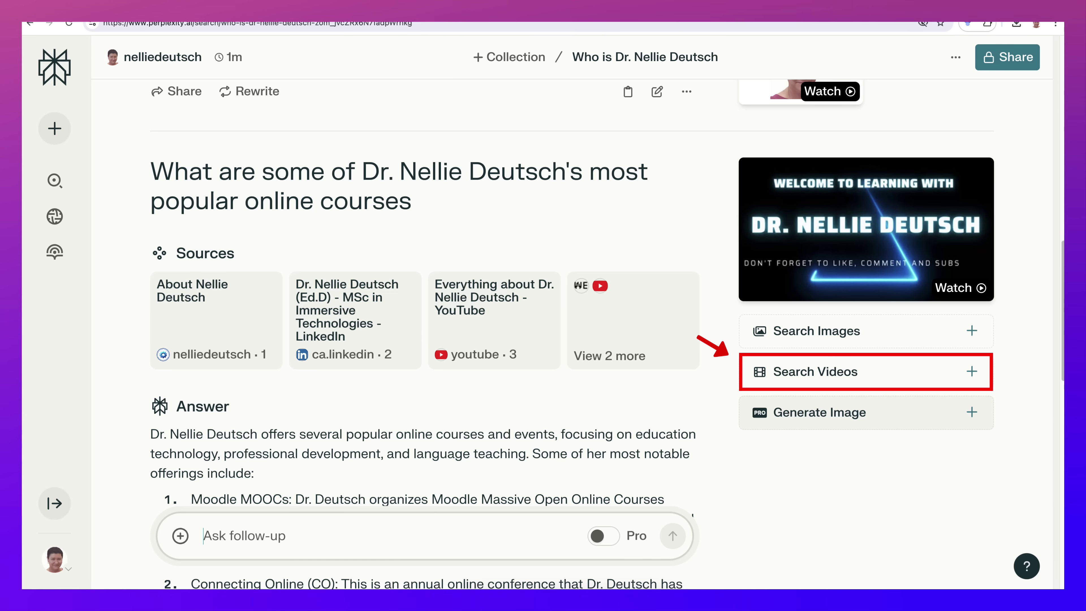
{"action": "scroll", "coordinate": [608, 334], "scroll_direction": "down", "scroll_amount": 4}
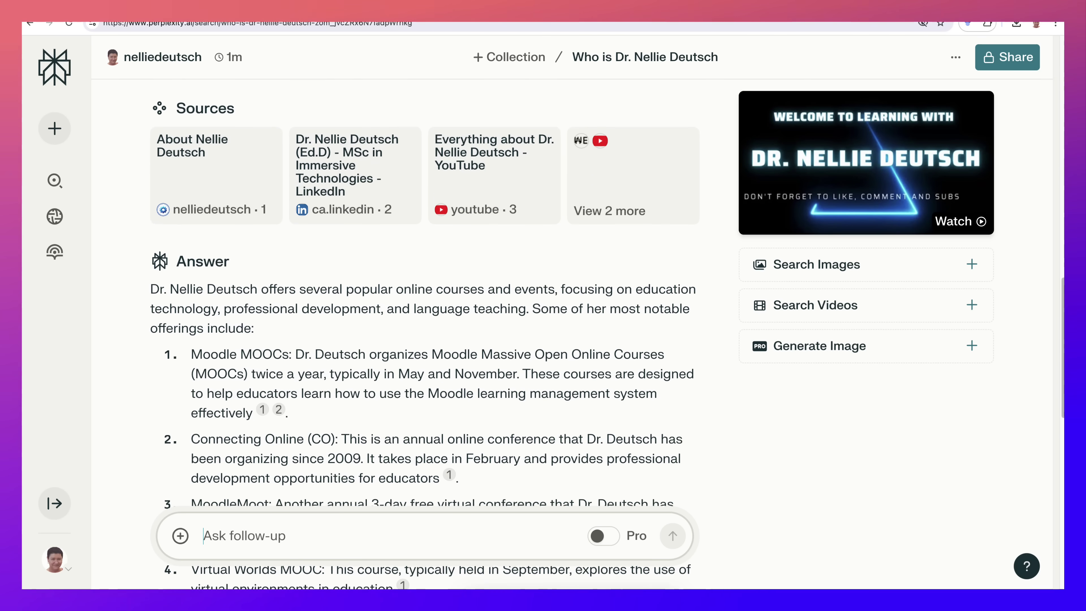
{"action": "scroll", "coordinate": [607, 334], "scroll_direction": "up", "scroll_amount": 13}
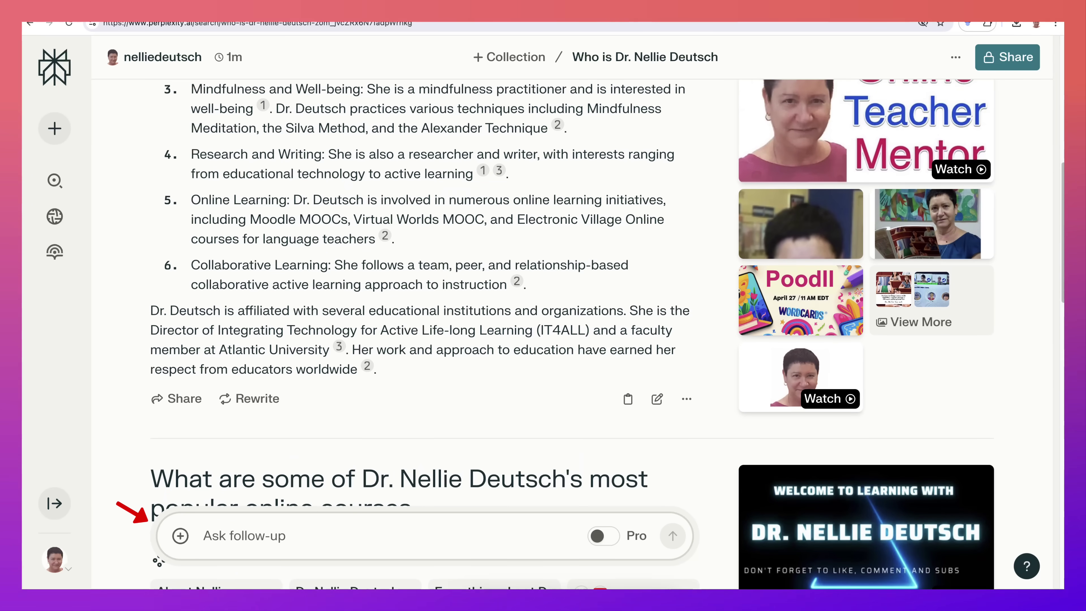
{"action": "scroll", "coordinate": [607, 334], "scroll_direction": "down", "scroll_amount": 3}
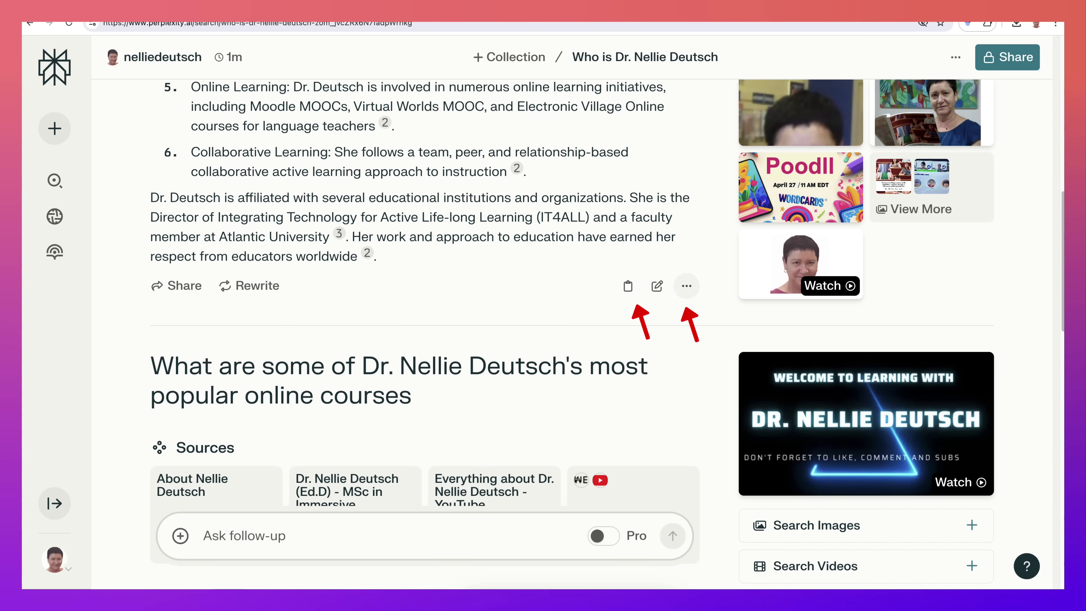
{"action": "scroll", "coordinate": [424, 300], "scroll_direction": "up", "scroll_amount": 15}
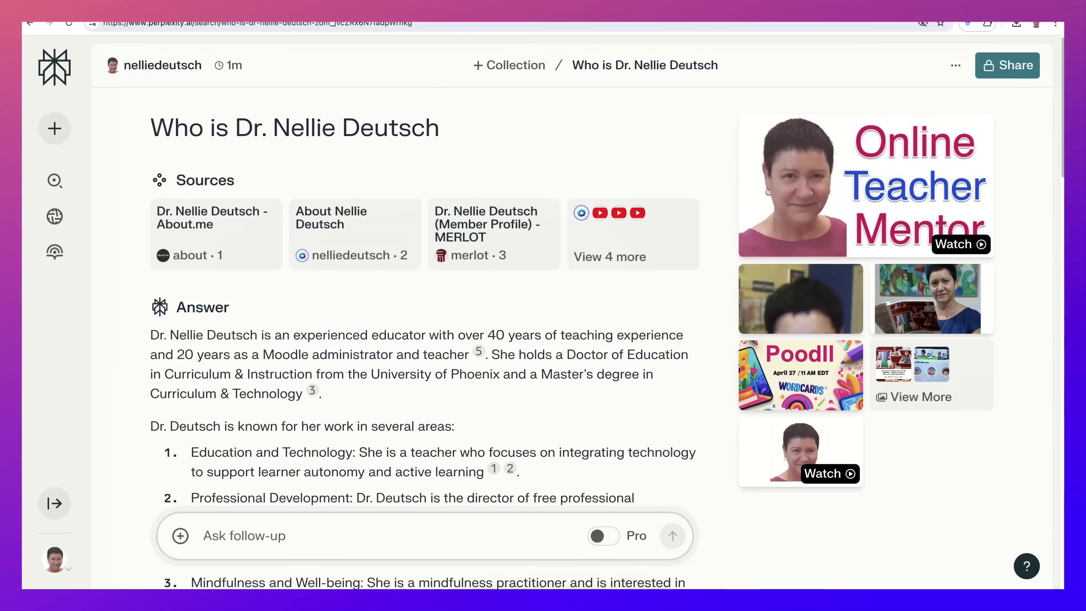
{"action": "scroll", "coordinate": [424, 299], "scroll_direction": "down", "scroll_amount": 20}
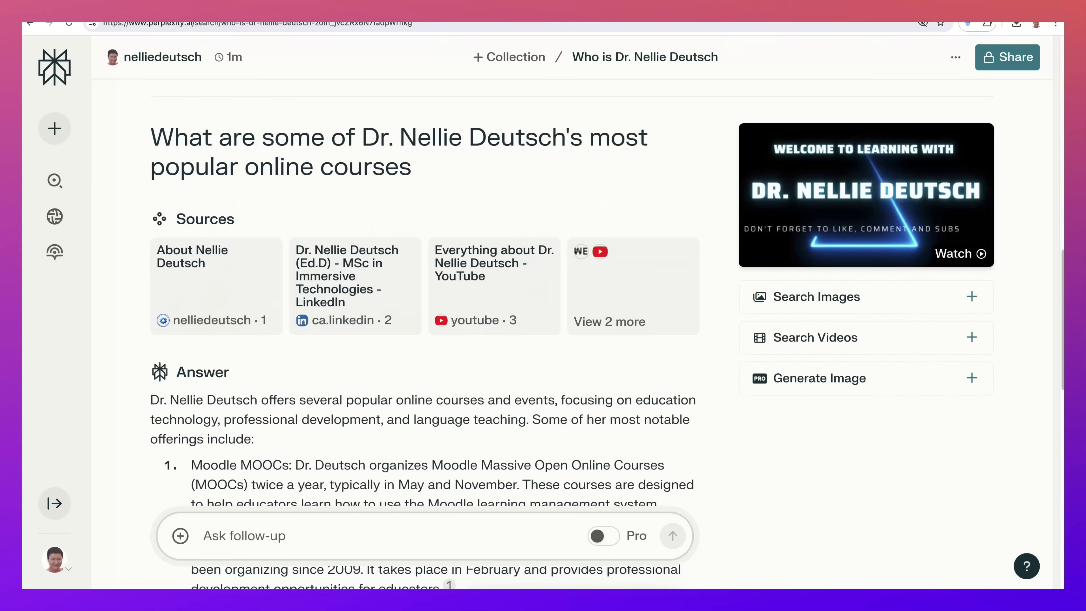
{"action": "scroll", "coordinate": [424, 300], "scroll_direction": "down", "scroll_amount": 10}
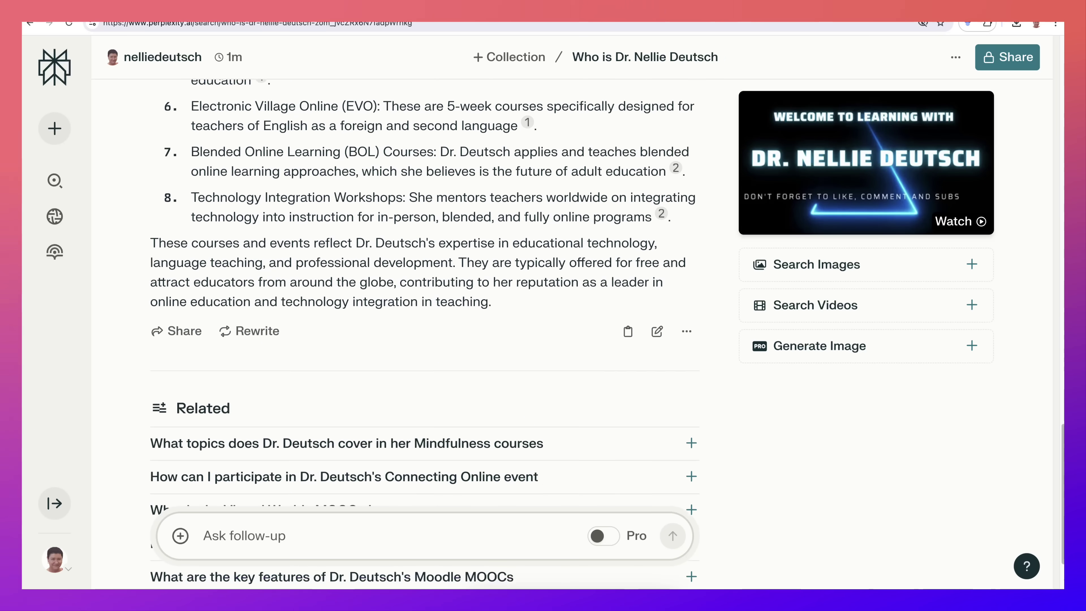
{"action": "scroll", "coordinate": [424, 315], "scroll_direction": "down", "scroll_amount": 3}
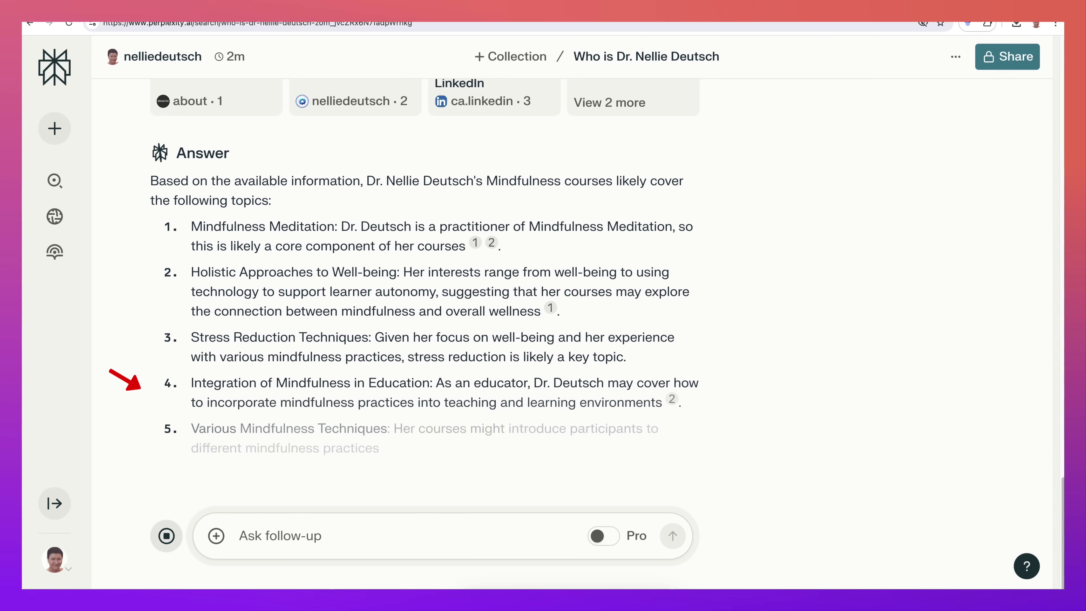
- Scroll through the finished nine-topic Mindfulness courses answer and its five new related questions
{"action": "scroll", "coordinate": [544, 334], "scroll_direction": "up", "scroll_amount": 10}
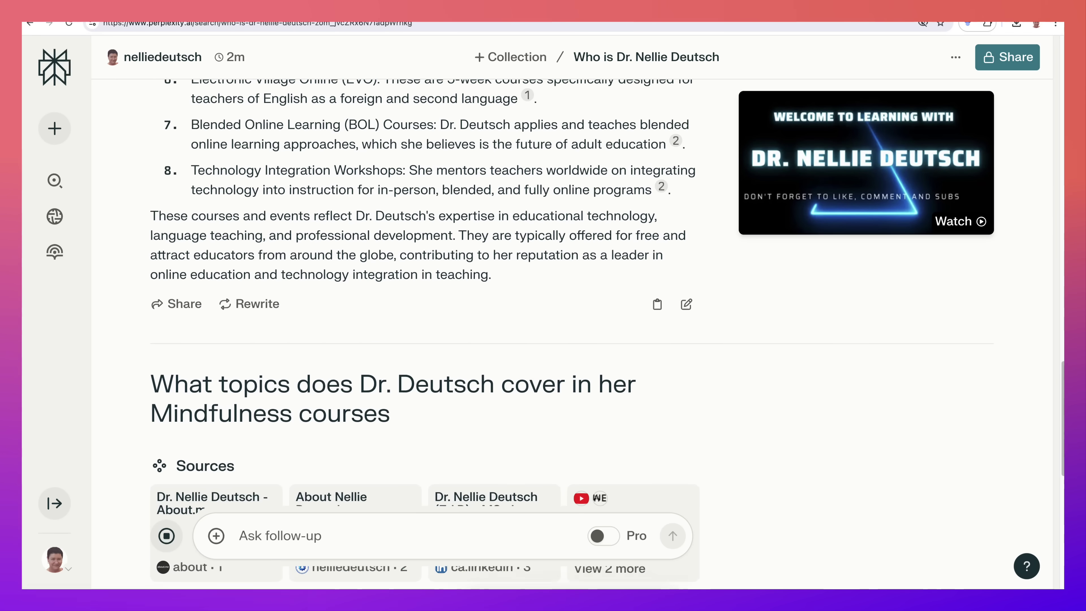
{"action": "scroll", "coordinate": [571, 331], "scroll_direction": "down", "scroll_amount": 1}
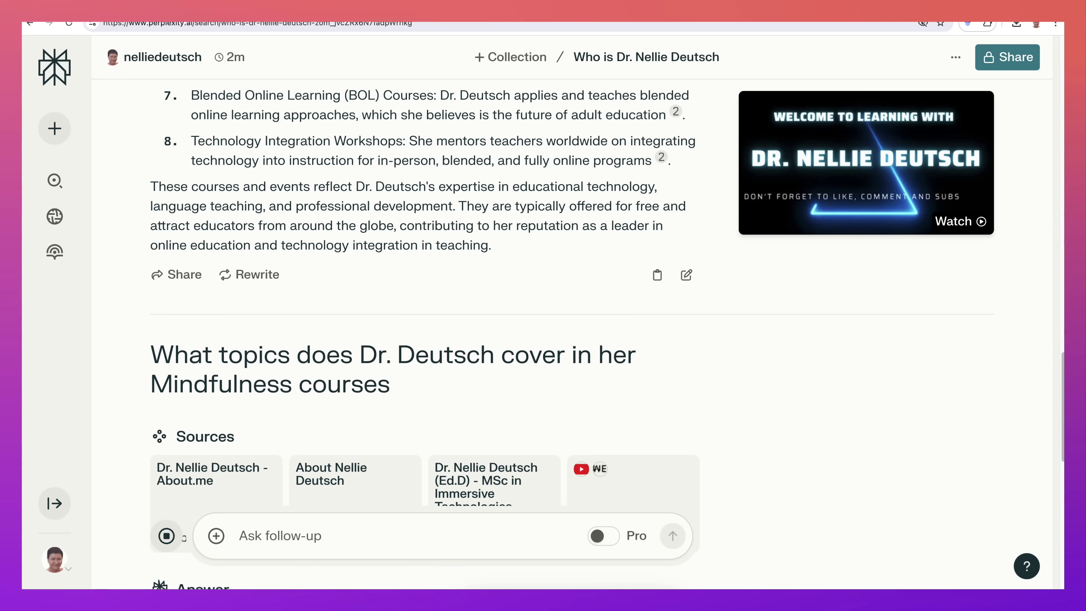
{"action": "scroll", "coordinate": [428, 300], "scroll_direction": "down", "scroll_amount": 20}
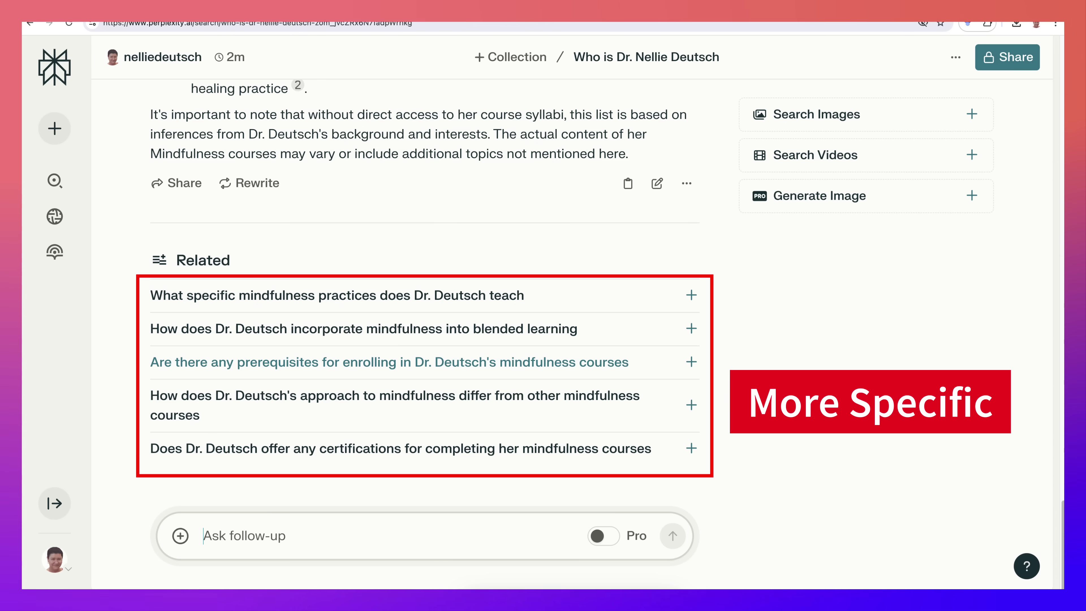
{"action": "scroll", "coordinate": [385, 405], "scroll_direction": "up", "scroll_amount": 15}
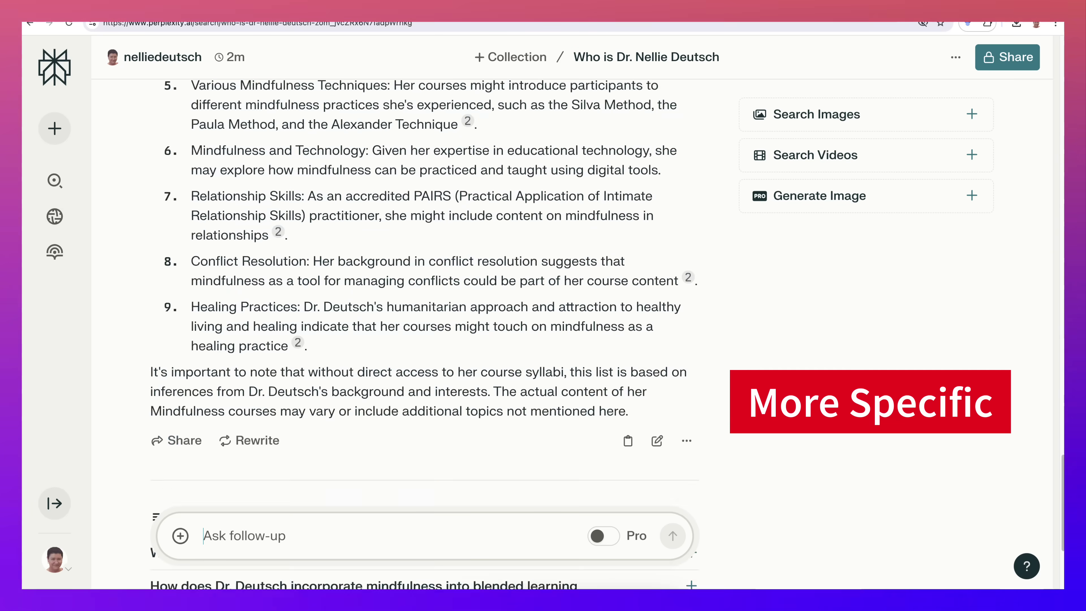
{"action": "scroll", "coordinate": [554, 305], "scroll_direction": "up", "scroll_amount": 1}
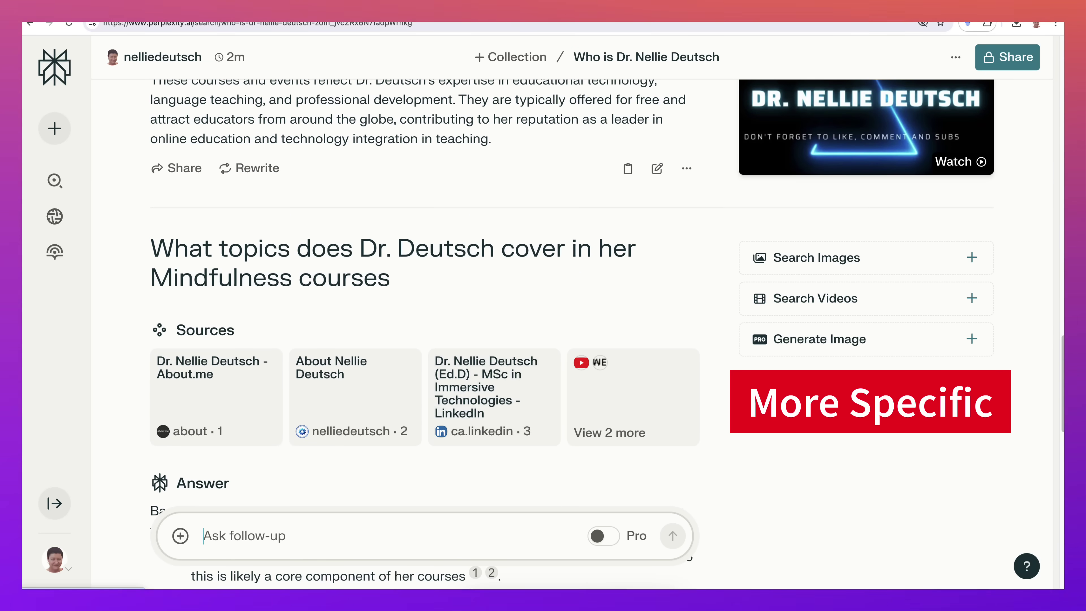
{"action": "mouse_move", "coordinate": [355, 398]}
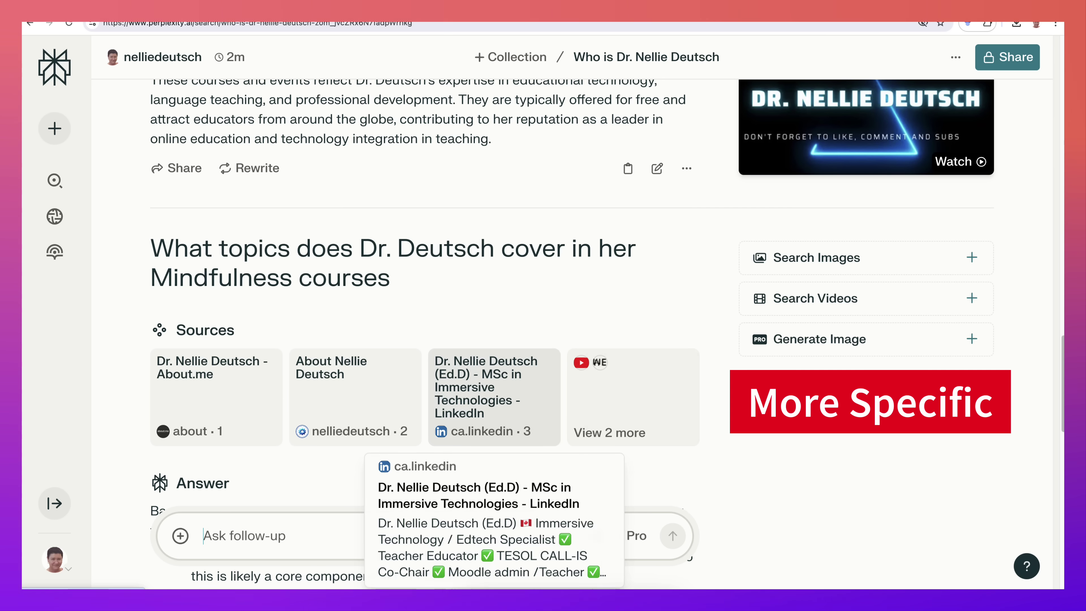
{"action": "mouse_move", "coordinate": [495, 398]}
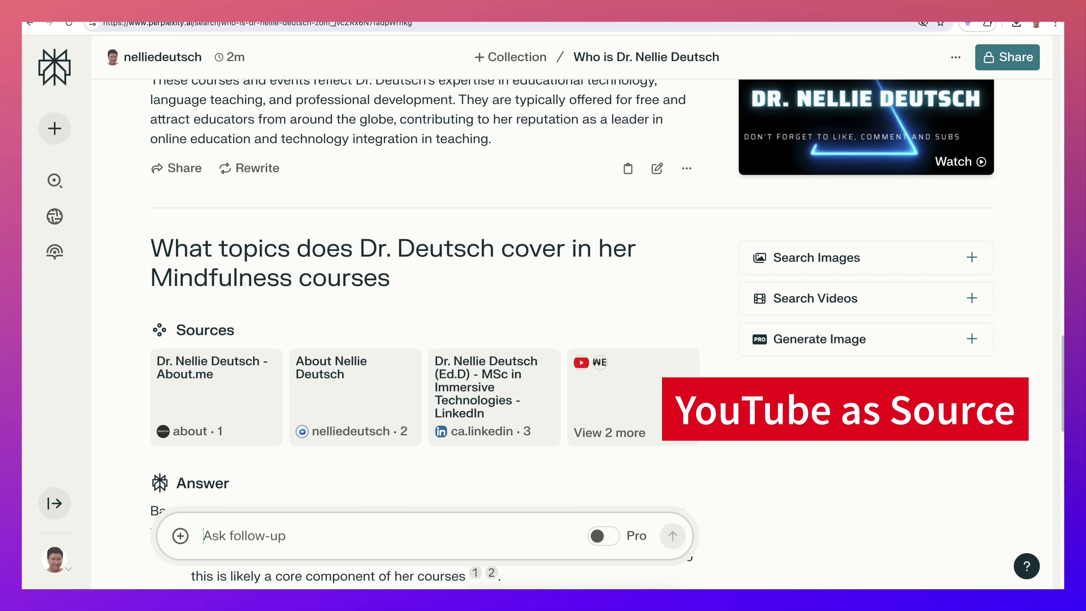
{"action": "scroll", "coordinate": [572, 335], "scroll_direction": "down", "scroll_amount": 3}
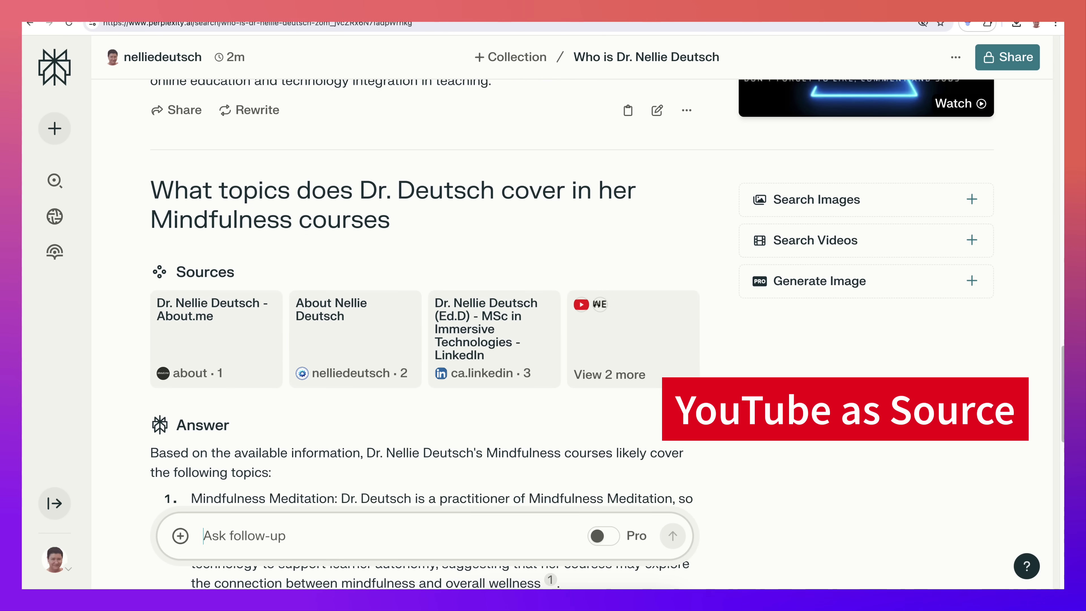
{"action": "scroll", "coordinate": [571, 334], "scroll_direction": "down", "scroll_amount": 5}
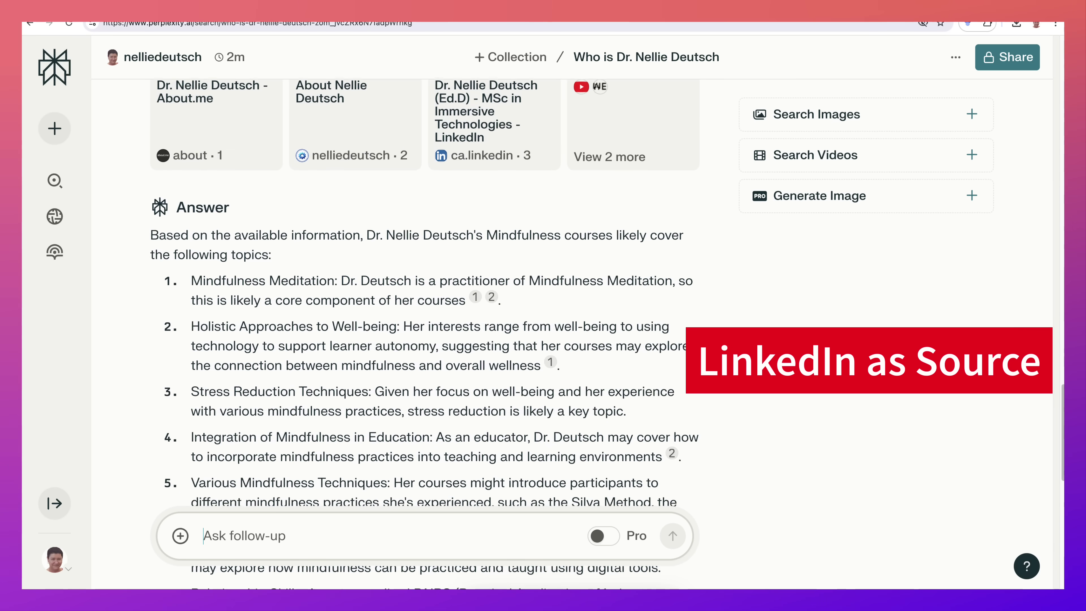
{"action": "scroll", "coordinate": [572, 334], "scroll_direction": "up", "scroll_amount": 10}
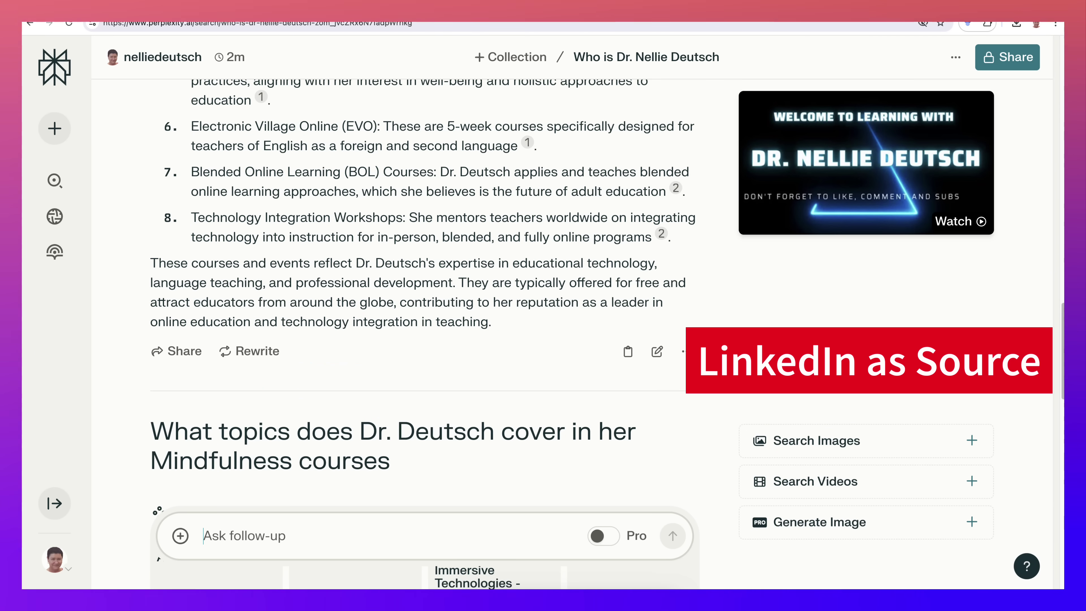
{"action": "scroll", "coordinate": [565, 323], "scroll_direction": "down", "scroll_amount": 1}
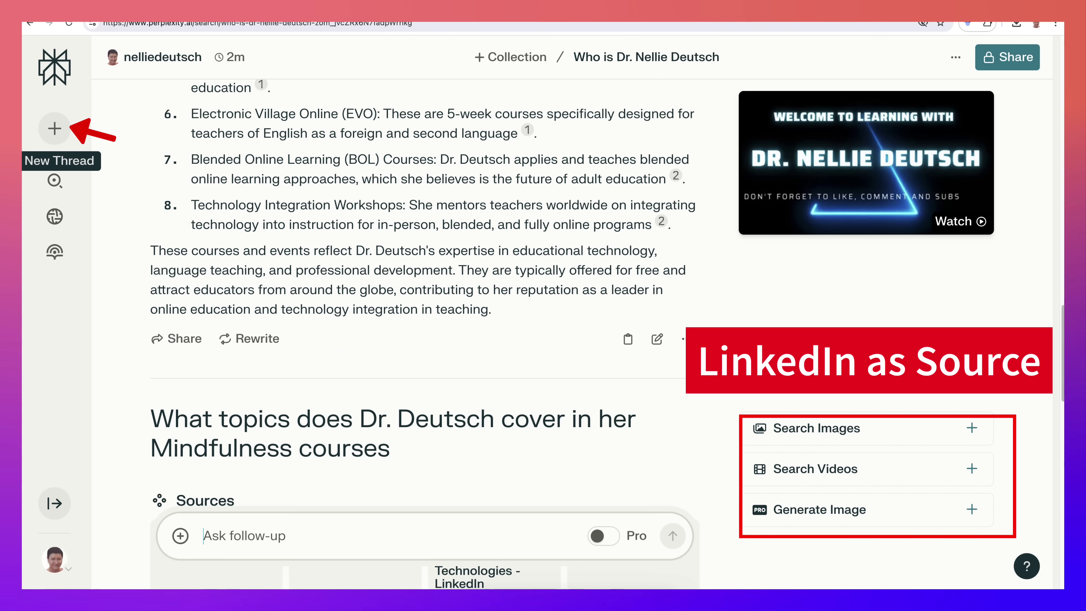
{"action": "scroll", "coordinate": [564, 324], "scroll_direction": "down", "scroll_amount": 2}
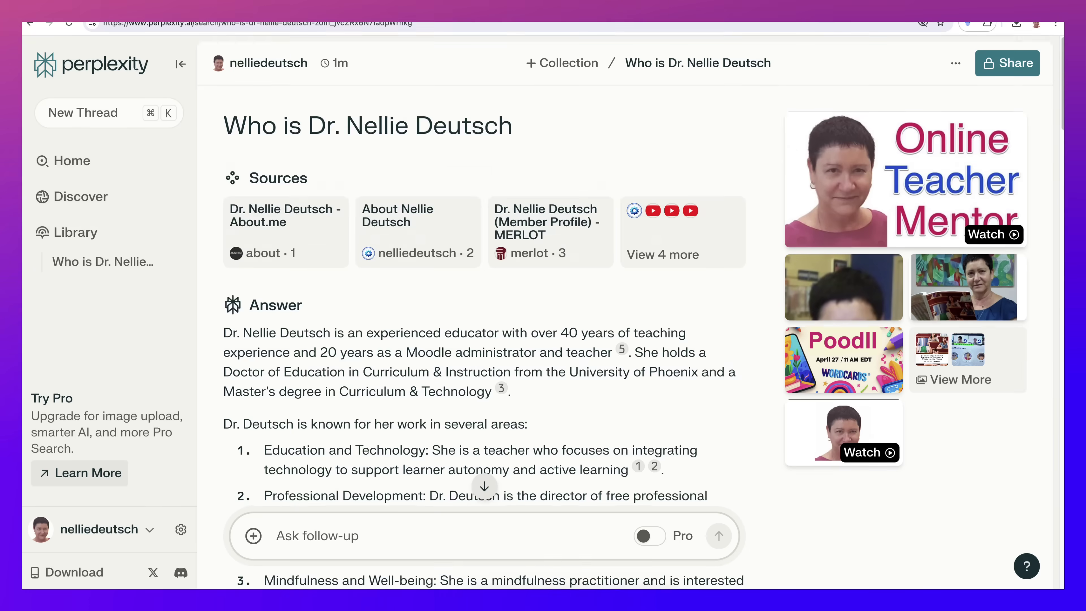
{"action": "scroll", "coordinate": [483, 299], "scroll_direction": "down", "scroll_amount": 15}
{"action": "scroll", "coordinate": [483, 299], "scroll_direction": "down", "scroll_amount": 15}
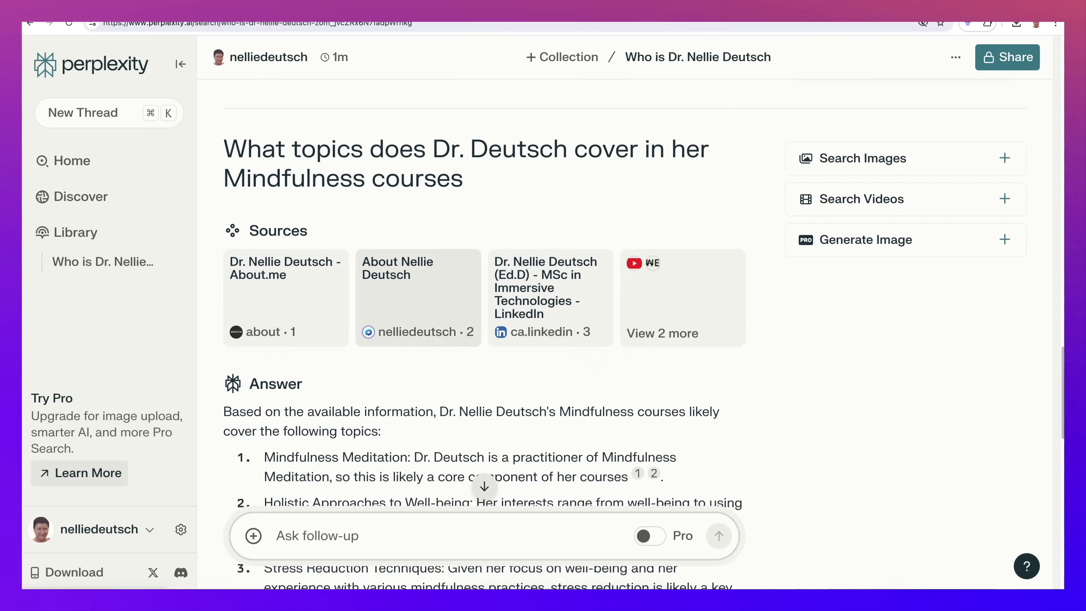
- Scroll back and forth through the Perplexity thread to review its answers
{"action": "scroll", "coordinate": [419, 300], "scroll_direction": "down", "scroll_amount": 10}
{"action": "scroll", "coordinate": [485, 334], "scroll_direction": "down", "scroll_amount": 7}
{"action": "scroll", "coordinate": [410, 276], "scroll_direction": "down", "scroll_amount": 4}
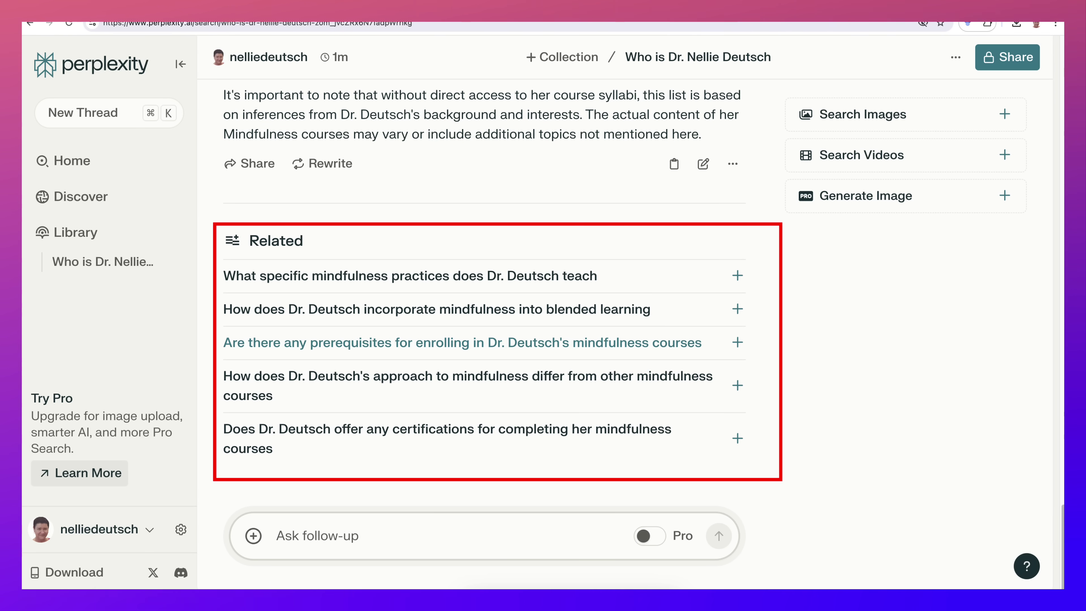
{"action": "scroll", "coordinate": [411, 282], "scroll_direction": "down", "scroll_amount": 1}
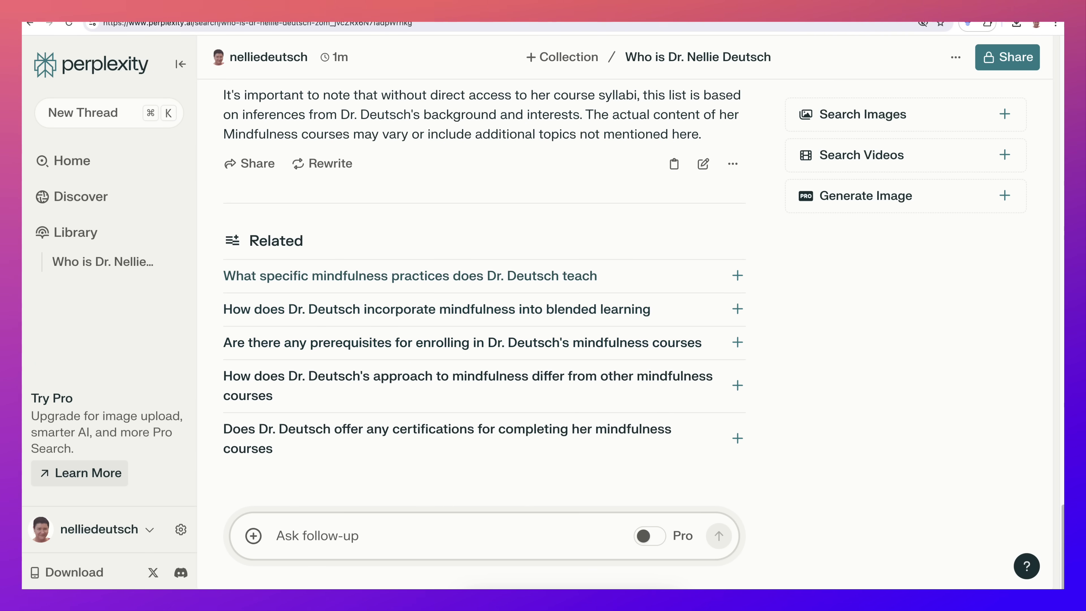
{"action": "scroll", "coordinate": [470, 300], "scroll_direction": "up", "scroll_amount": 15}
{"action": "scroll", "coordinate": [471, 299], "scroll_direction": "up", "scroll_amount": 15}
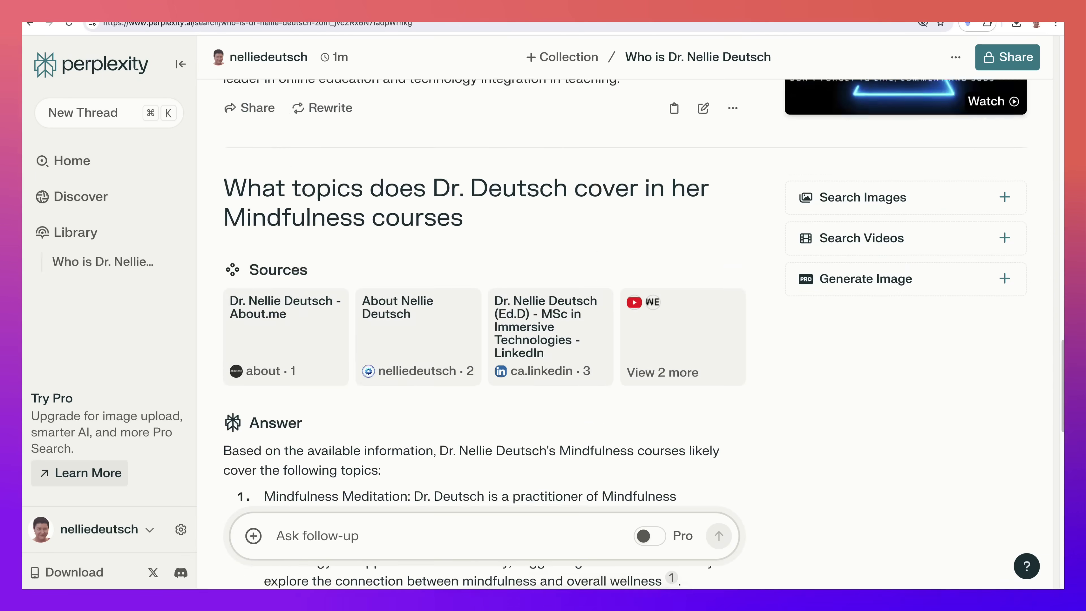
{"action": "scroll", "coordinate": [470, 299], "scroll_direction": "up", "scroll_amount": 20}
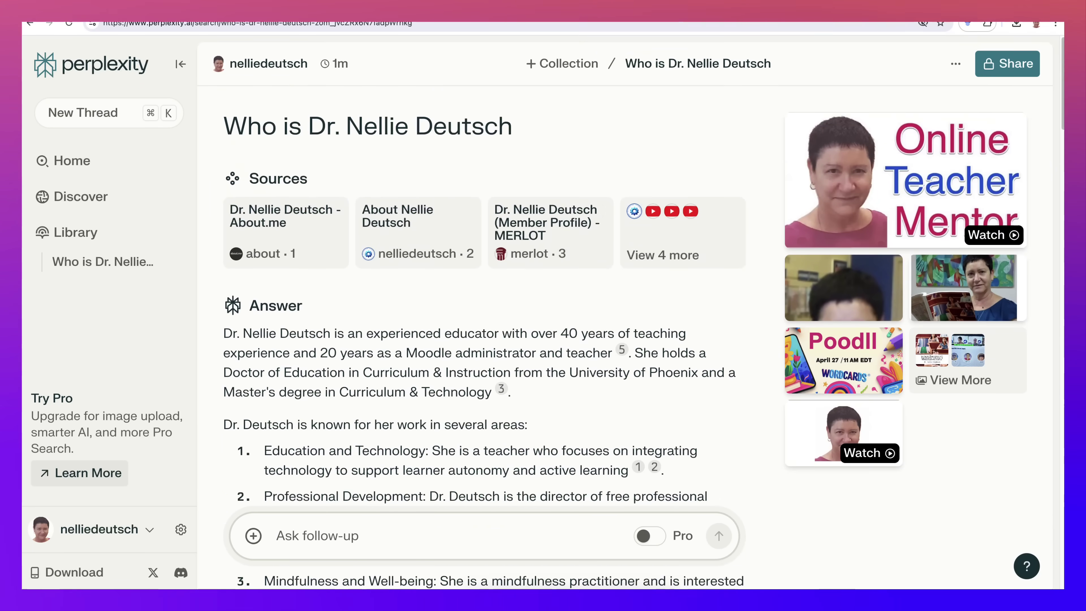
{"action": "scroll", "coordinate": [483, 300], "scroll_direction": "down", "scroll_amount": 5}
{"action": "scroll", "coordinate": [484, 300], "scroll_direction": "down", "scroll_amount": 8}
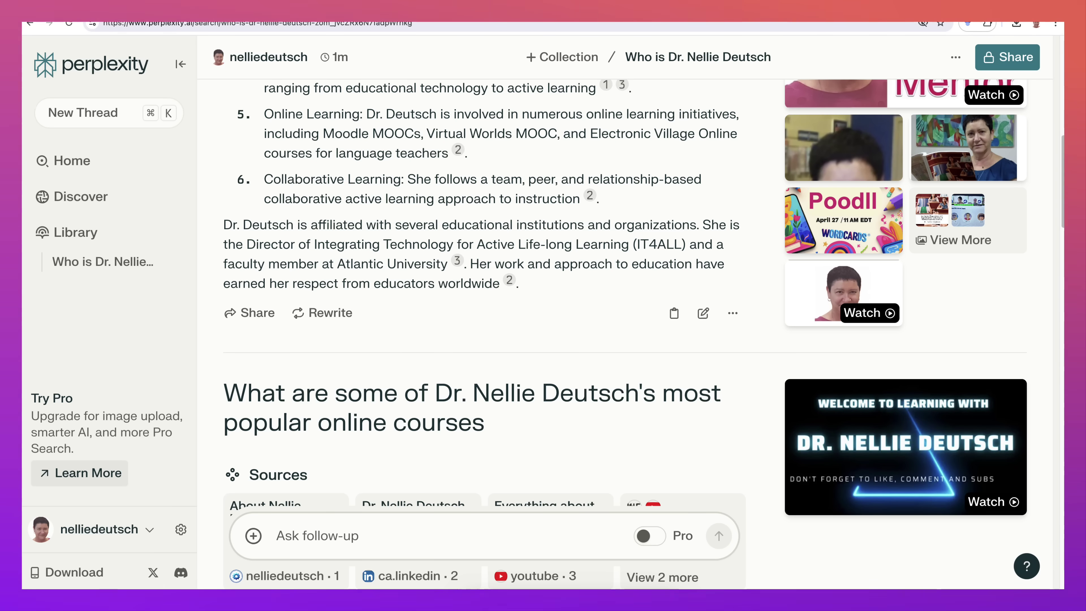
{"action": "scroll", "coordinate": [483, 299], "scroll_direction": "up", "scroll_amount": 10}
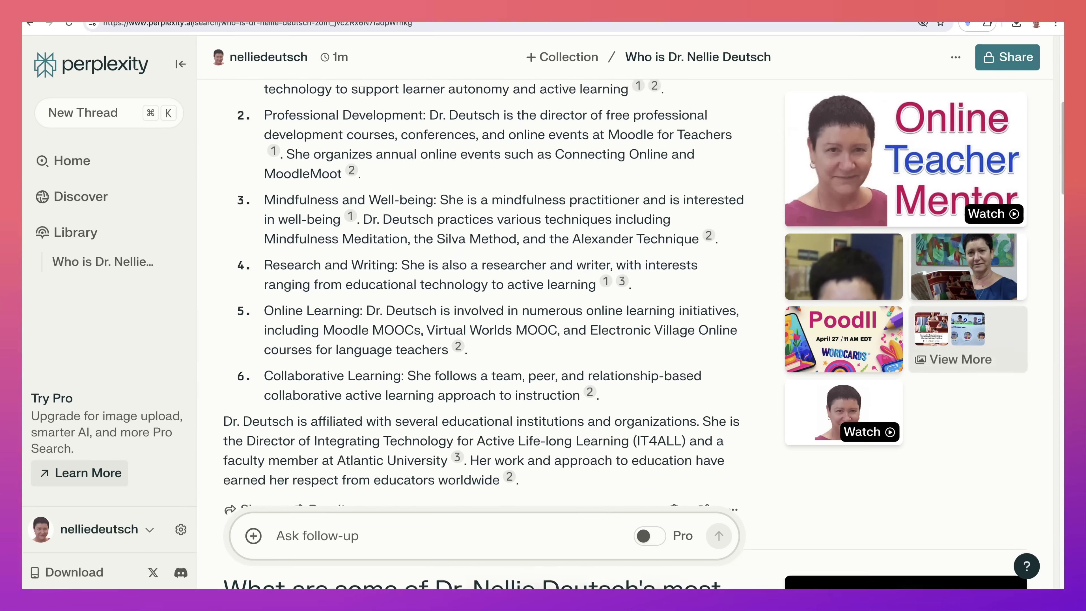
{"action": "scroll", "coordinate": [483, 300], "scroll_direction": "down", "scroll_amount": 15}
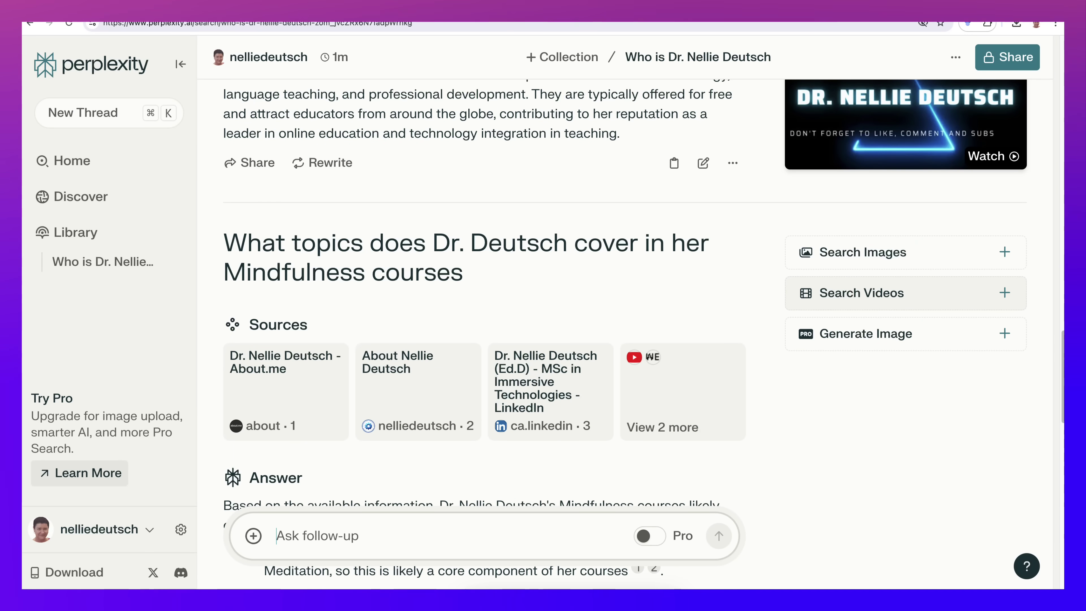
- Run Search Videos for the Mindfulness courses answer and browse the video results
{"action": "left_click", "coordinate": [861, 293]}
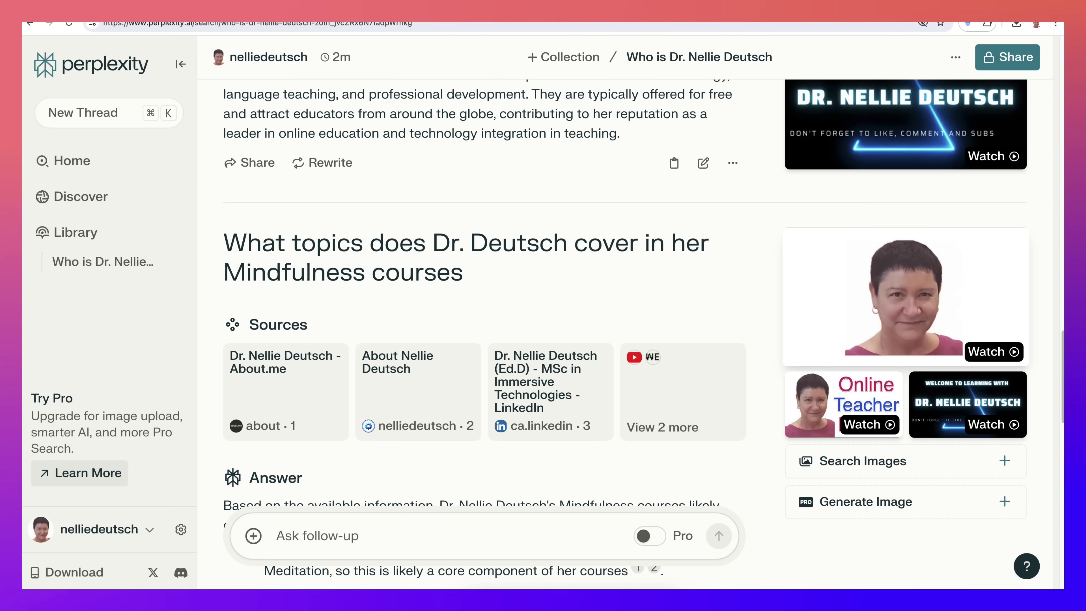
{"action": "scroll", "coordinate": [645, 335], "scroll_direction": "down", "scroll_amount": 2}
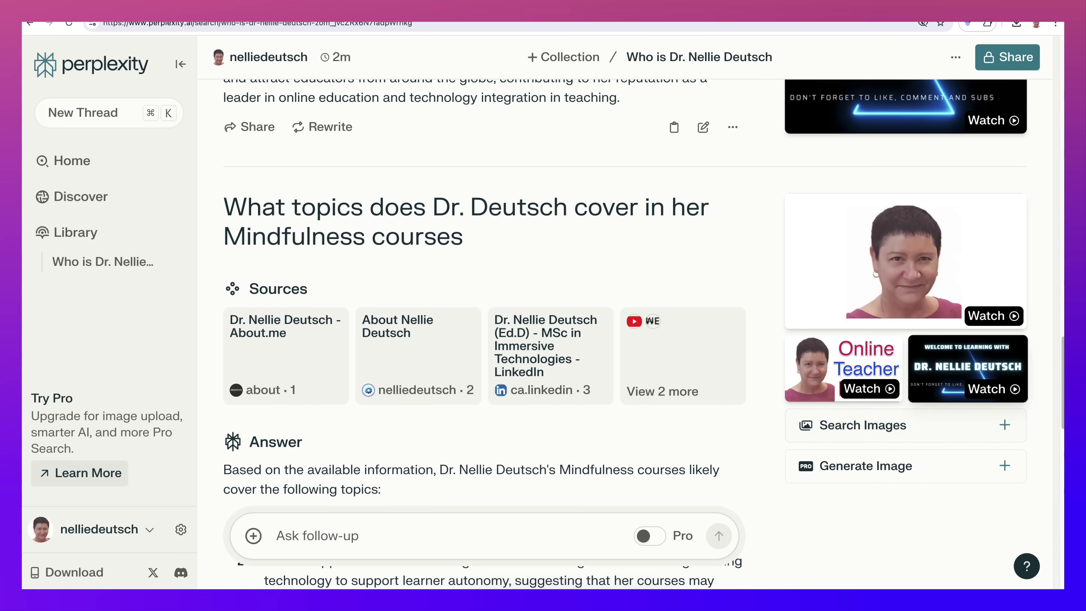
{"action": "scroll", "coordinate": [483, 334], "scroll_direction": "down", "scroll_amount": 10}
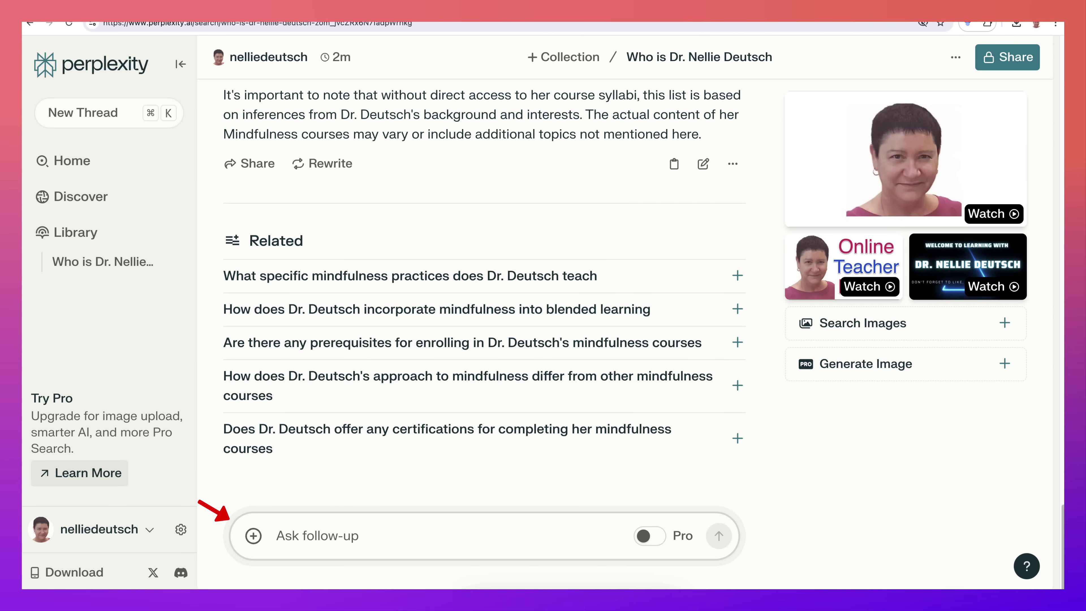
- Ask the follow-up 'more information about technology like AI' and scroll through the sourced answer
{"action": "type", "text": "more information about te"}
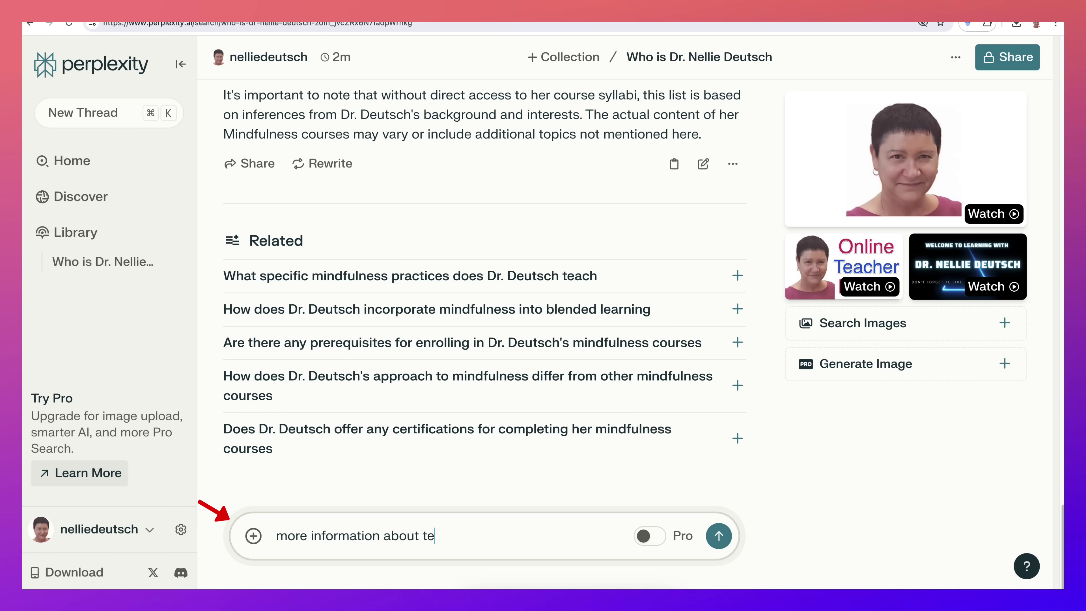
{"action": "type", "text": "gy a"}
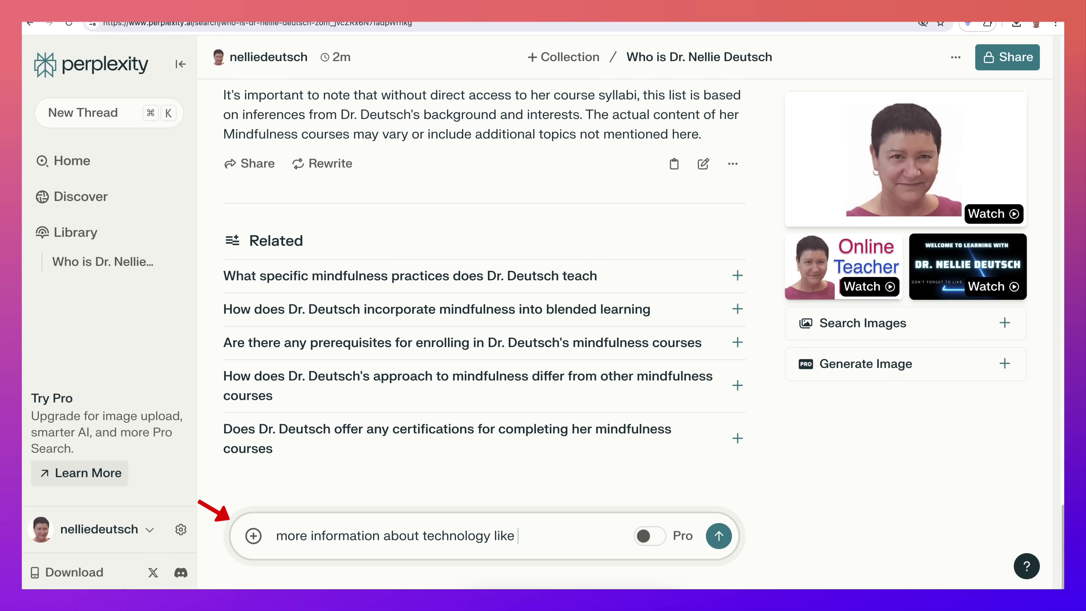
{"action": "key", "text": "Return"}
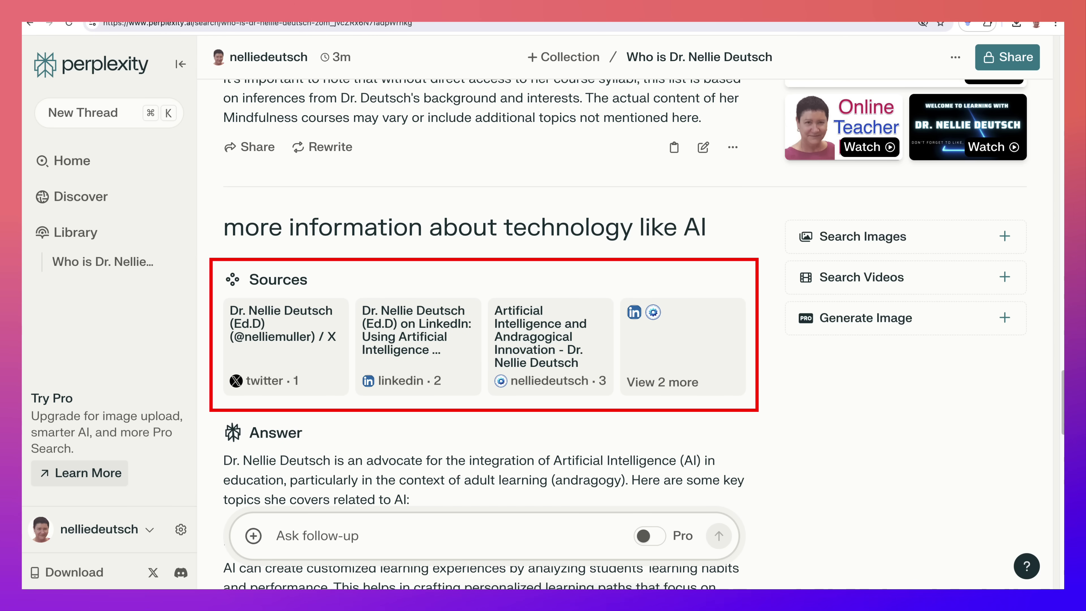
{"action": "scroll", "coordinate": [483, 334], "scroll_direction": "down", "scroll_amount": 3}
{"action": "scroll", "coordinate": [483, 334], "scroll_direction": "down", "scroll_amount": 3}
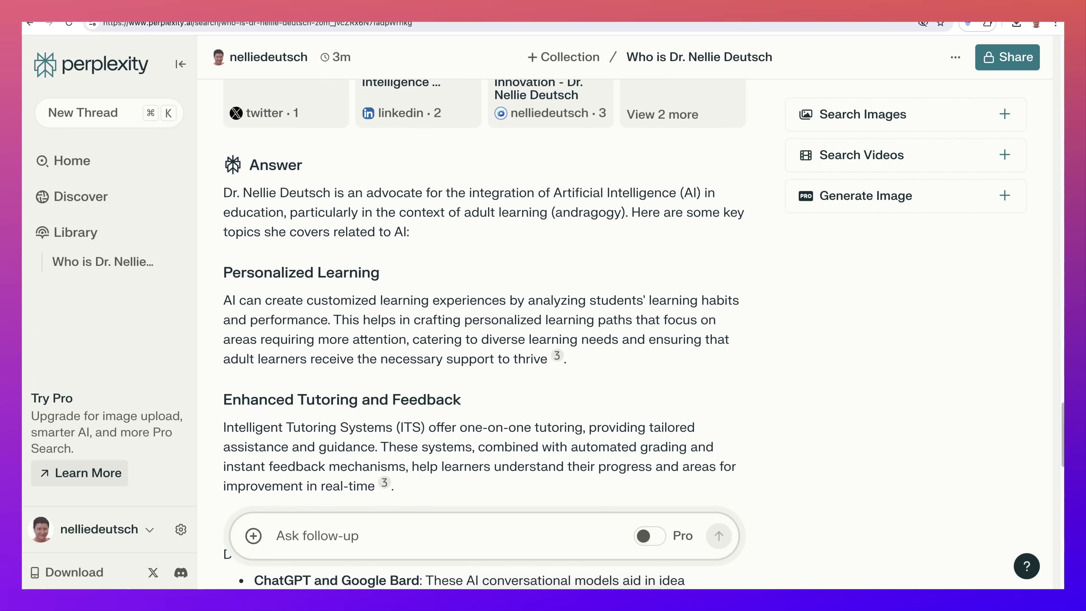
{"action": "scroll", "coordinate": [483, 334], "scroll_direction": "down", "scroll_amount": 2}
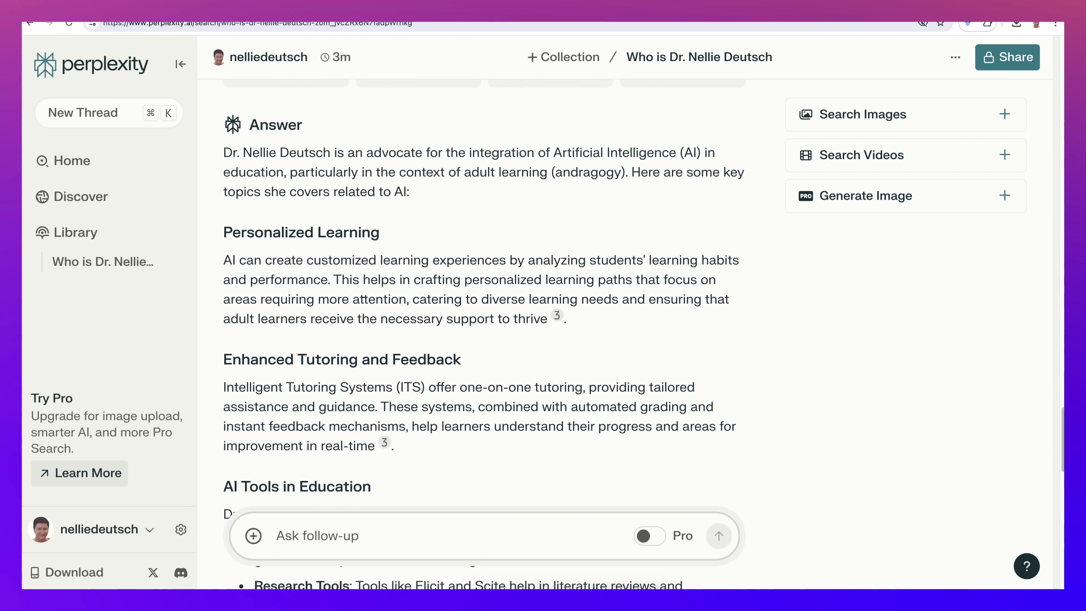
{"action": "scroll", "coordinate": [483, 333], "scroll_direction": "up", "scroll_amount": 1}
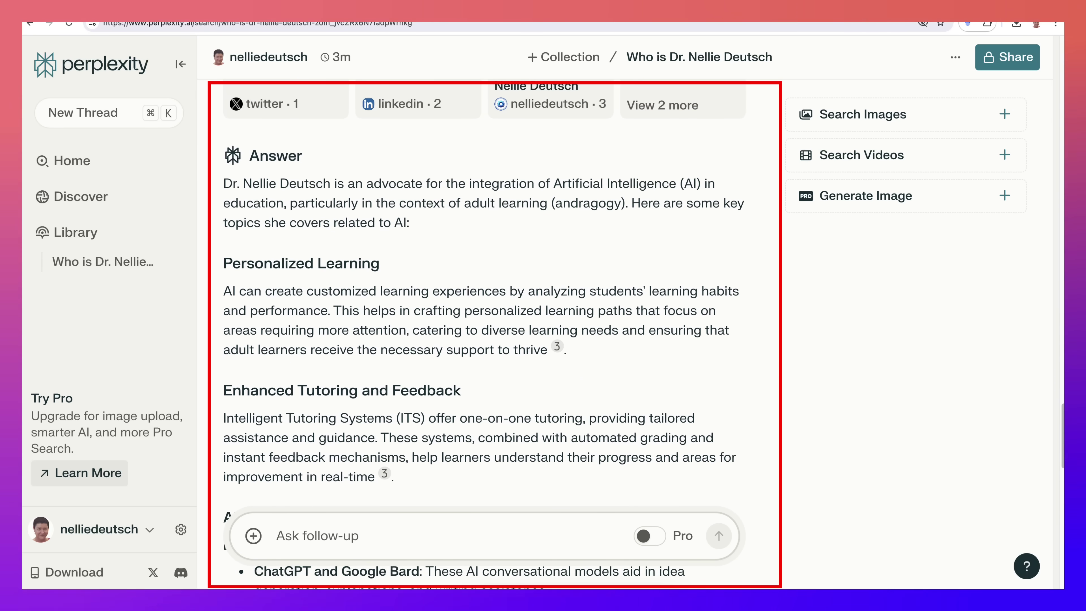
{"action": "scroll", "coordinate": [483, 334], "scroll_direction": "down", "scroll_amount": 2}
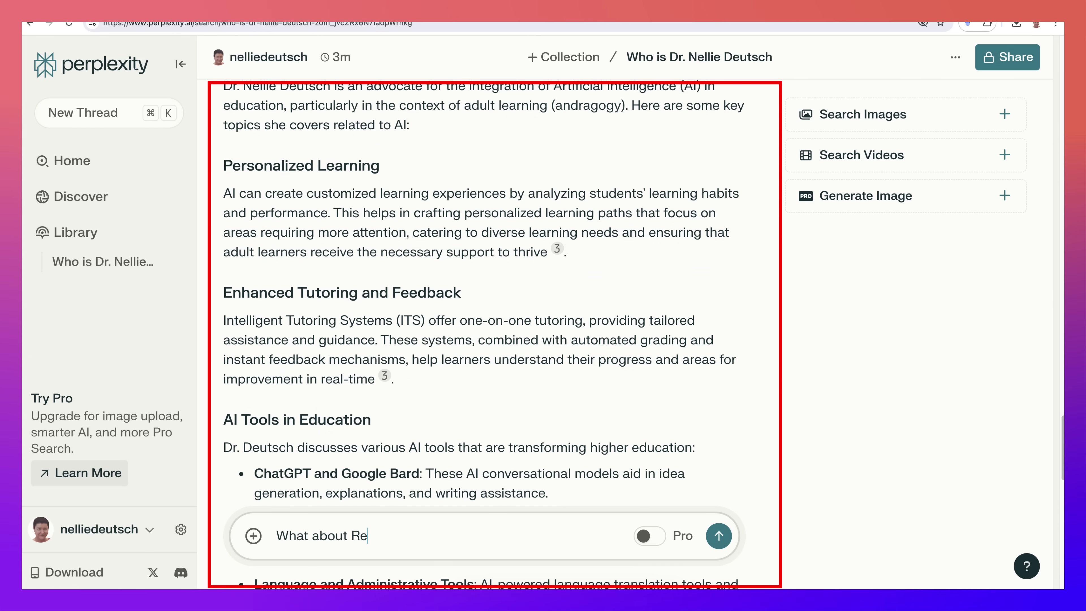
- Ask 'What about Research and AI and ELT get info from Google slides that are public'
{"action": "type", "text": "rch "}
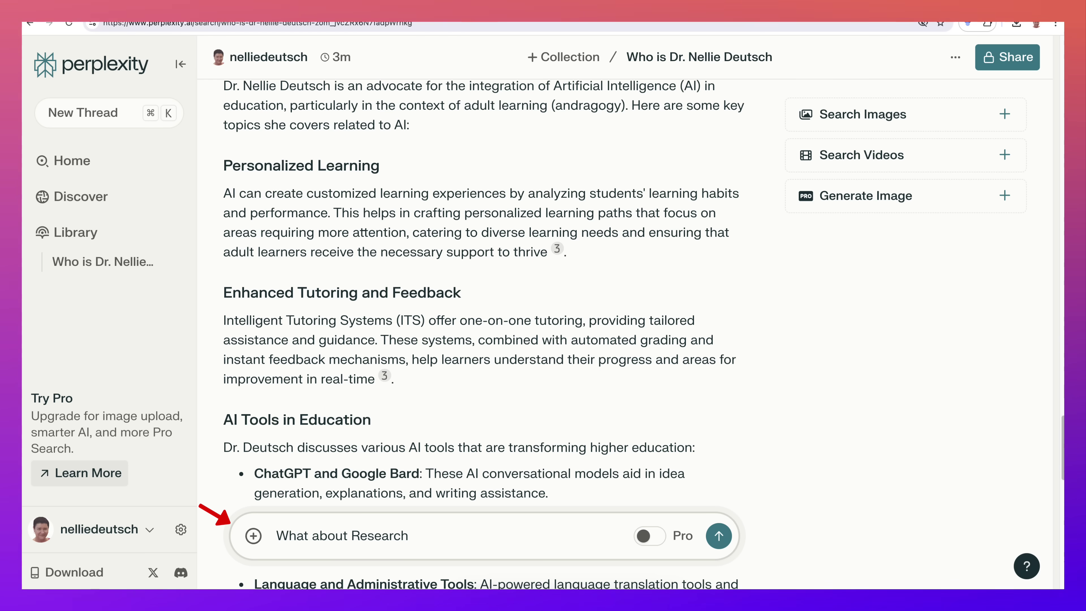
{"action": "type", "text": "and AI and ELT ge"}
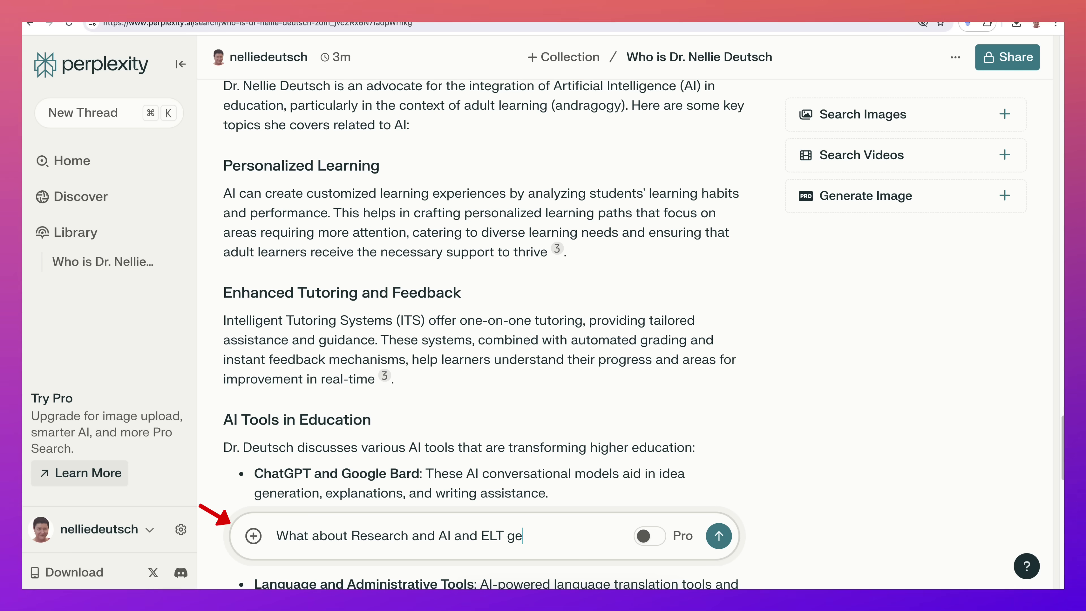
{"action": "type", "text": "in"}
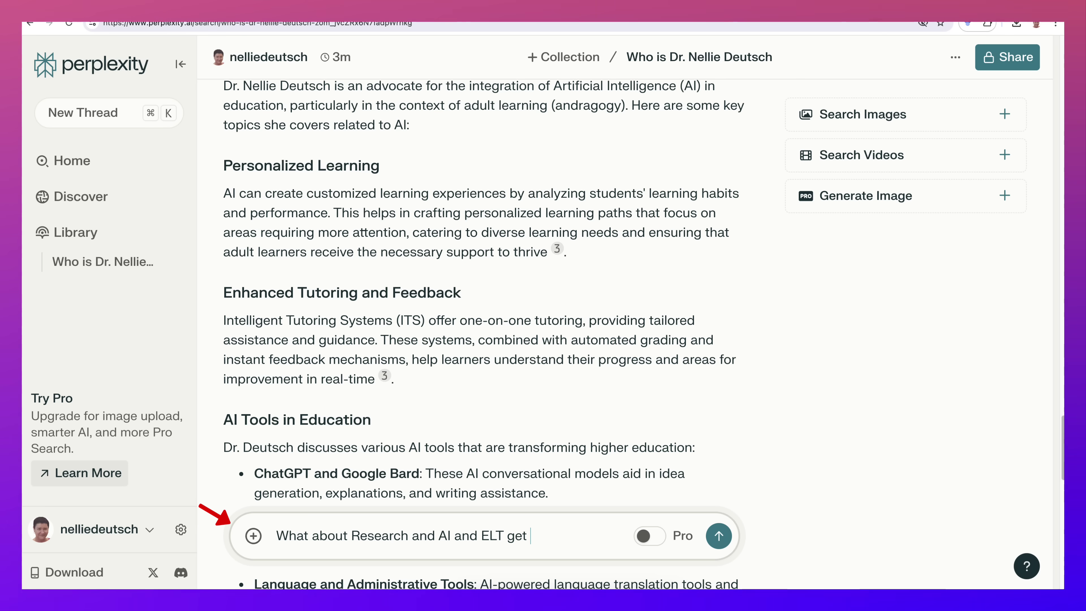
{"action": "type", "text": "fo from"}
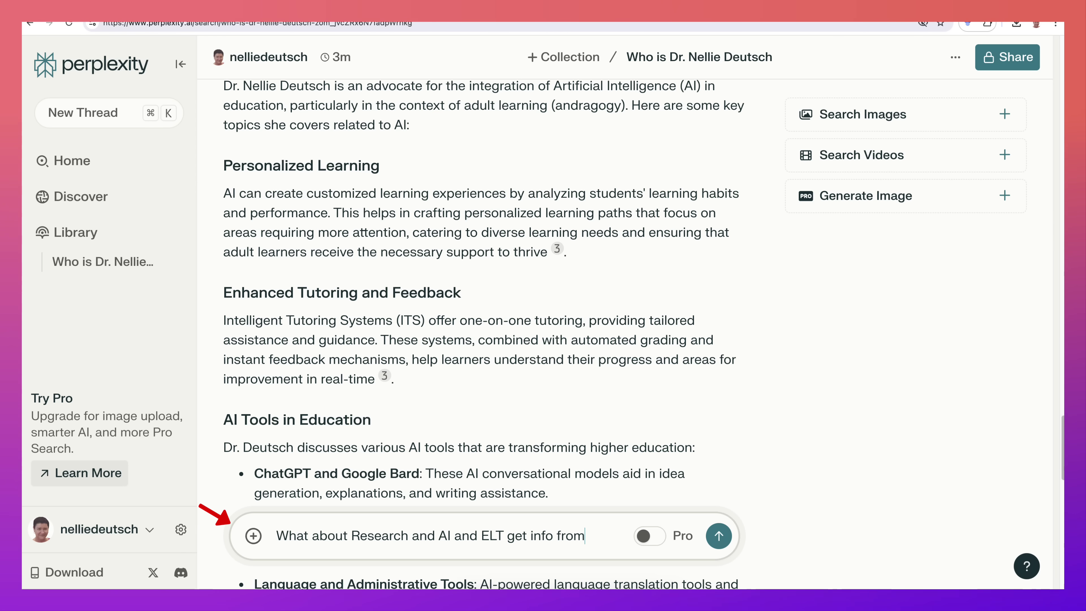
{"action": "type", "text": " Googl"}
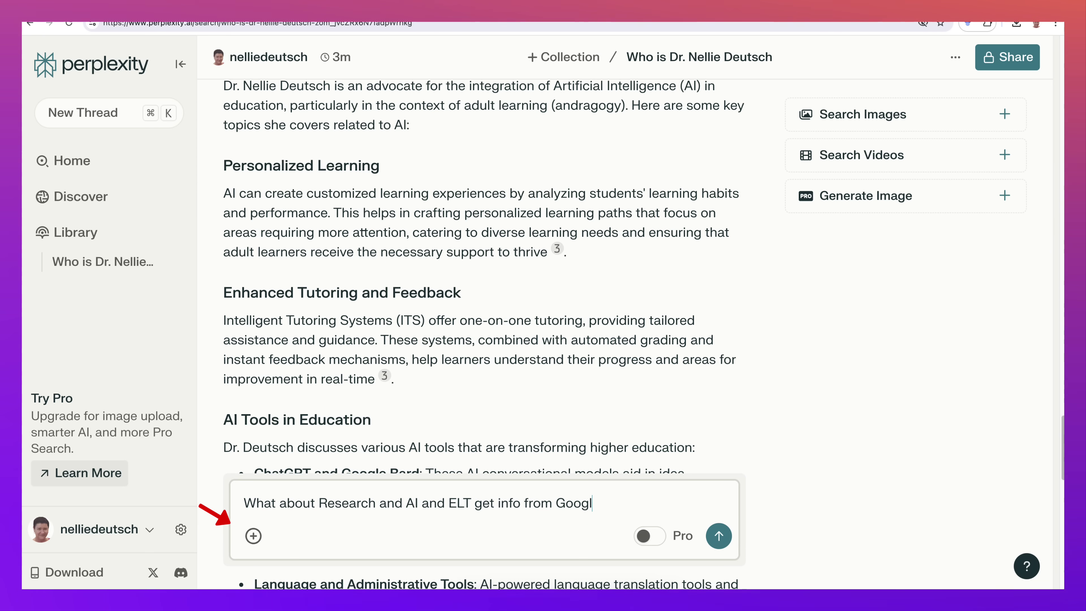
{"action": "type", "text": "e slides "}
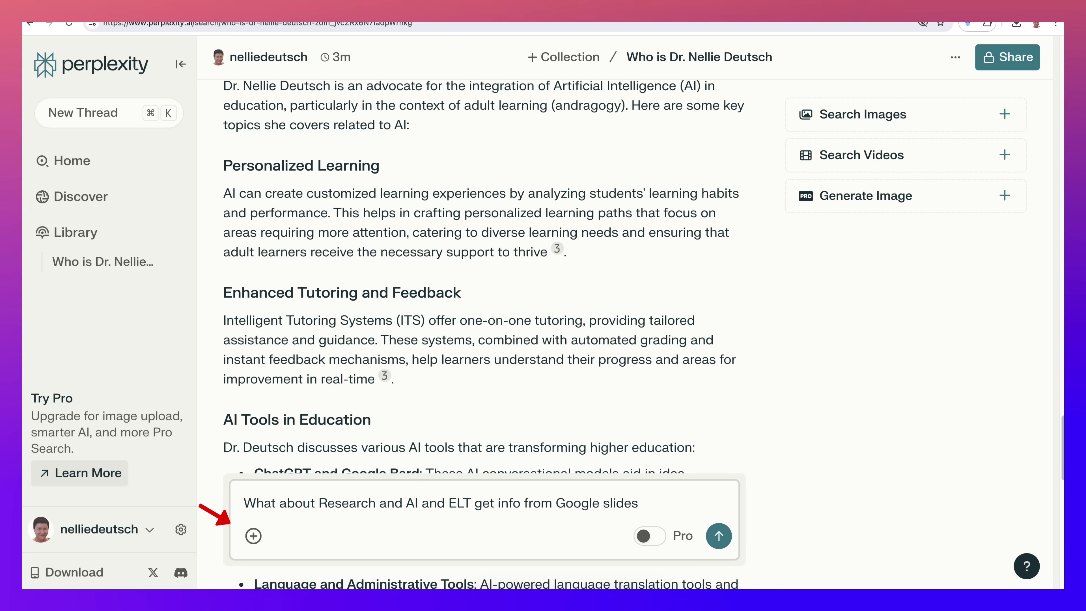
{"action": "type", "text": "that are pub"}
{"action": "type", "text": "lic"}
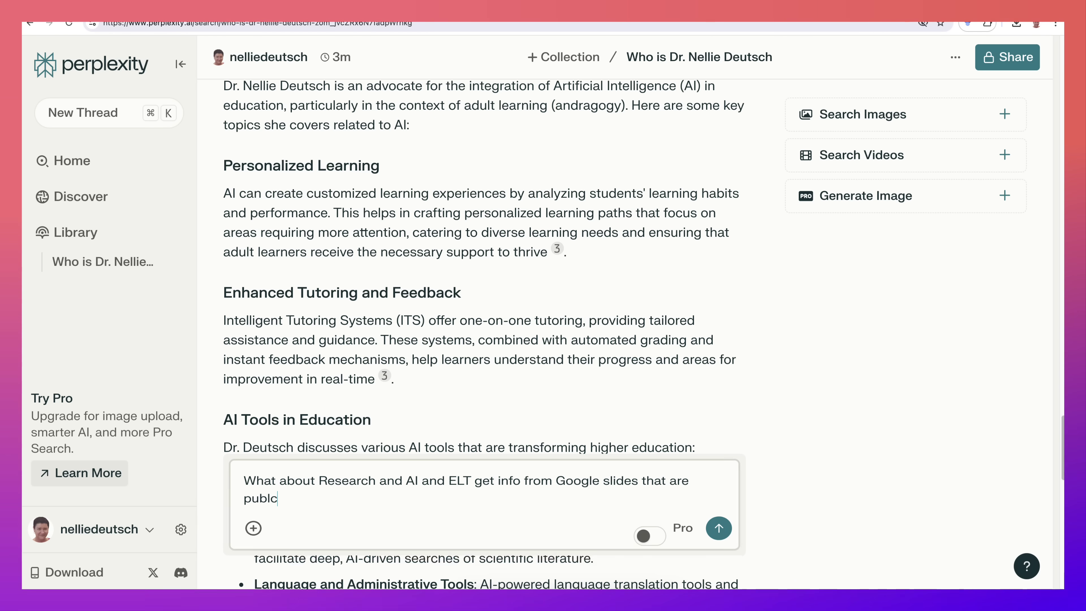
{"action": "key", "text": "BackSpace"}
{"action": "key", "text": "BackSpace"}
{"action": "type", "text": "ic"}
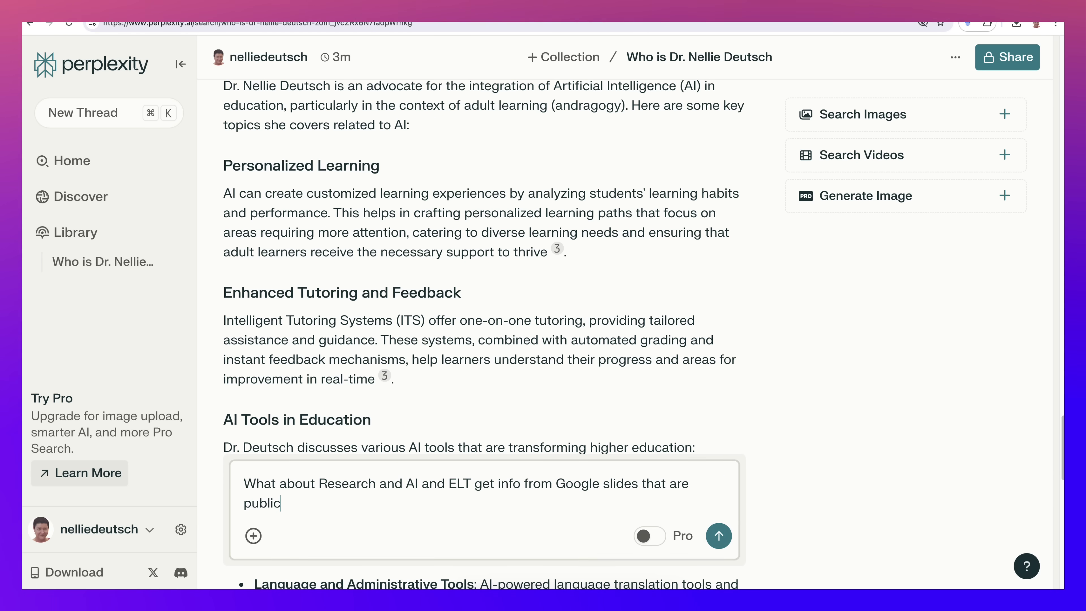
{"action": "key", "text": "Return"}
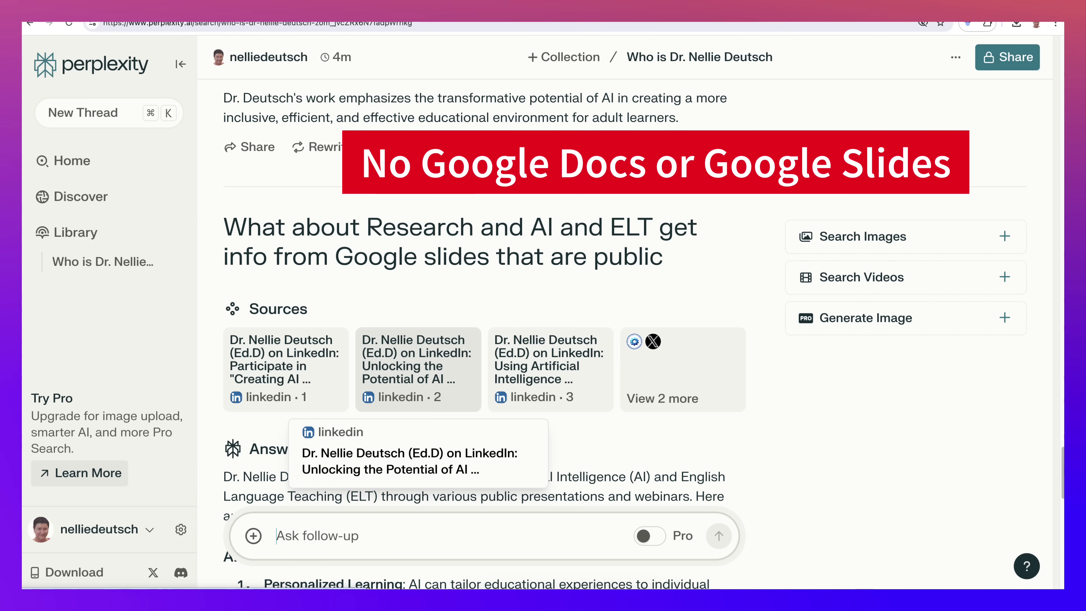
- Scroll past the research, AI and ELT answer to its Related follow-up questions
{"action": "scroll", "coordinate": [418, 372], "scroll_direction": "down", "scroll_amount": 2}
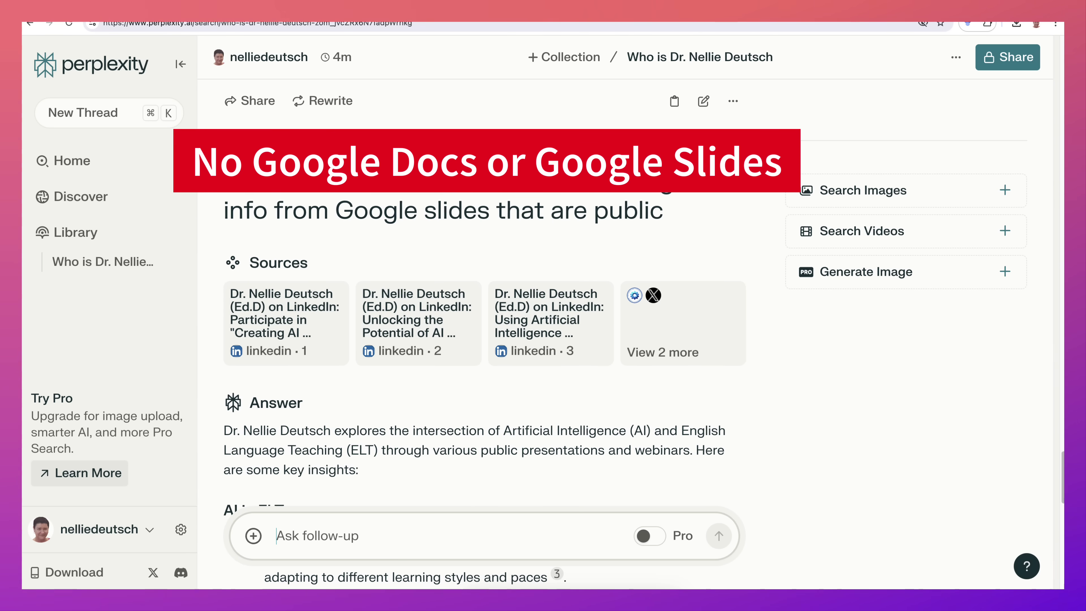
{"action": "scroll", "coordinate": [484, 342], "scroll_direction": "down", "scroll_amount": 3}
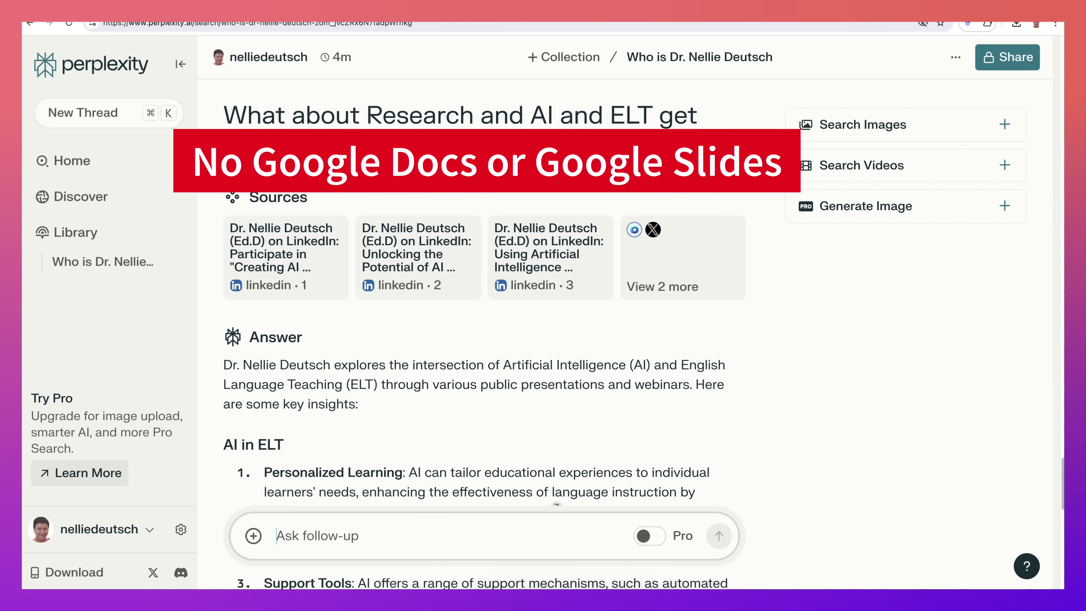
{"action": "scroll", "coordinate": [483, 343], "scroll_direction": "down", "scroll_amount": 10}
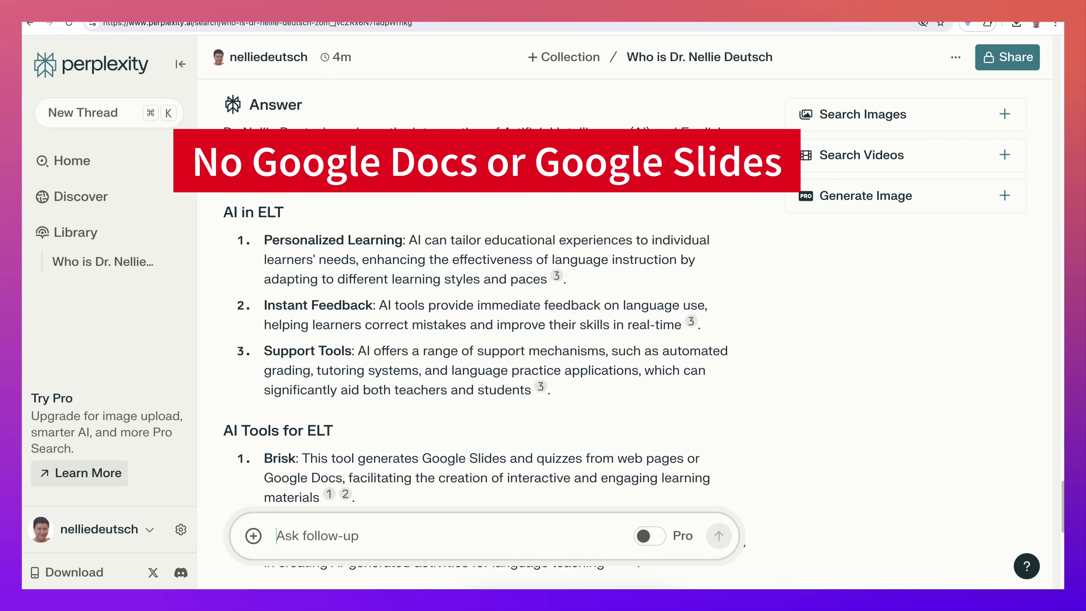
{"action": "scroll", "coordinate": [483, 343], "scroll_direction": "down", "scroll_amount": 18}
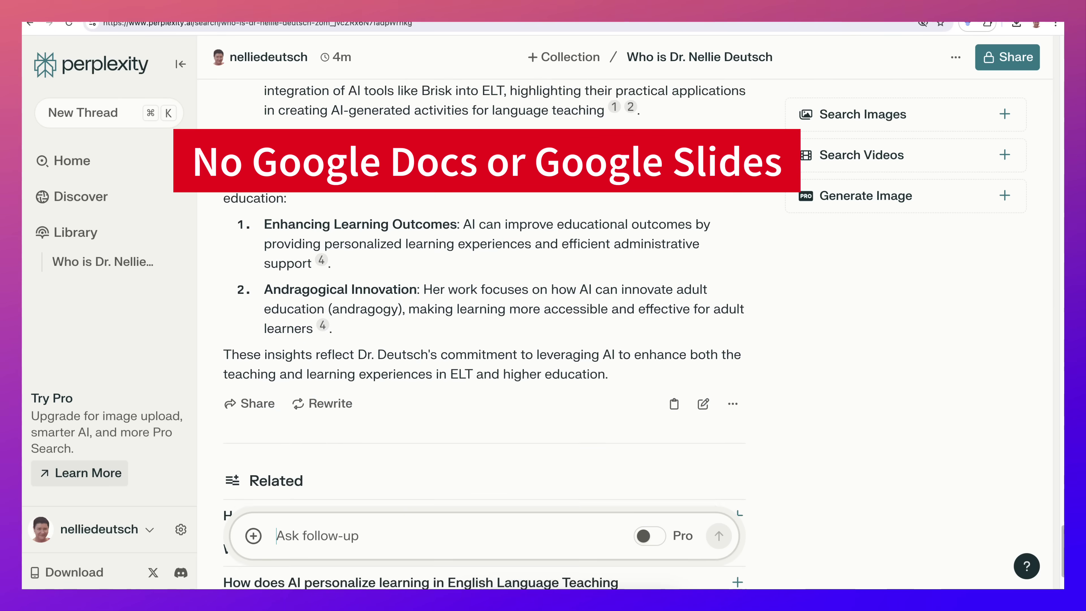
{"action": "scroll", "coordinate": [484, 415], "scroll_direction": "down", "scroll_amount": 8}
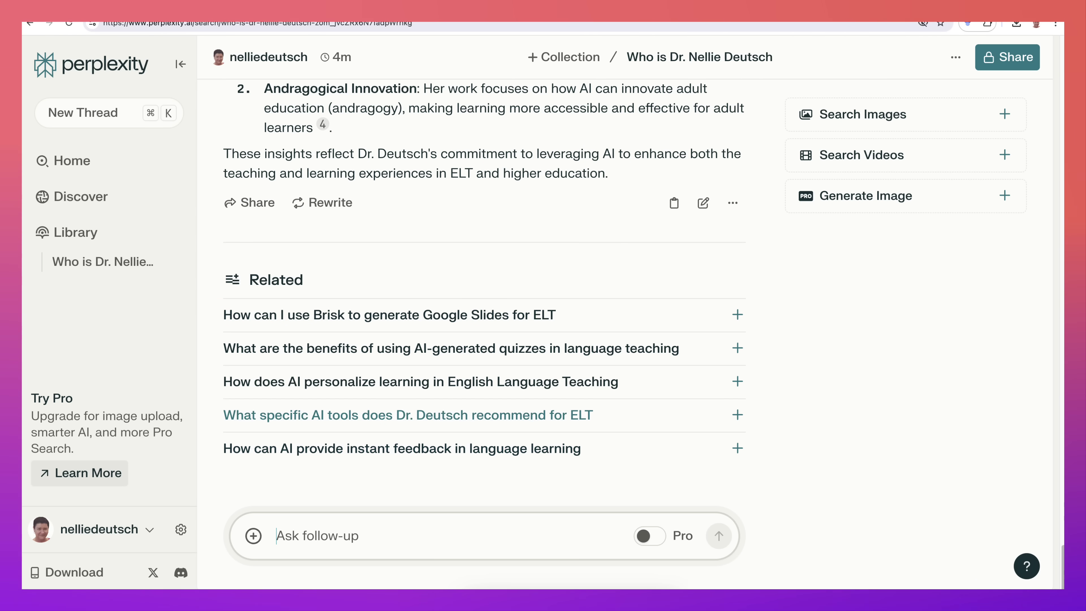
- Ask the related question 'What specific AI tools does Dr. Deutsch recommend for ELT'
{"action": "left_click", "coordinate": [408, 415]}
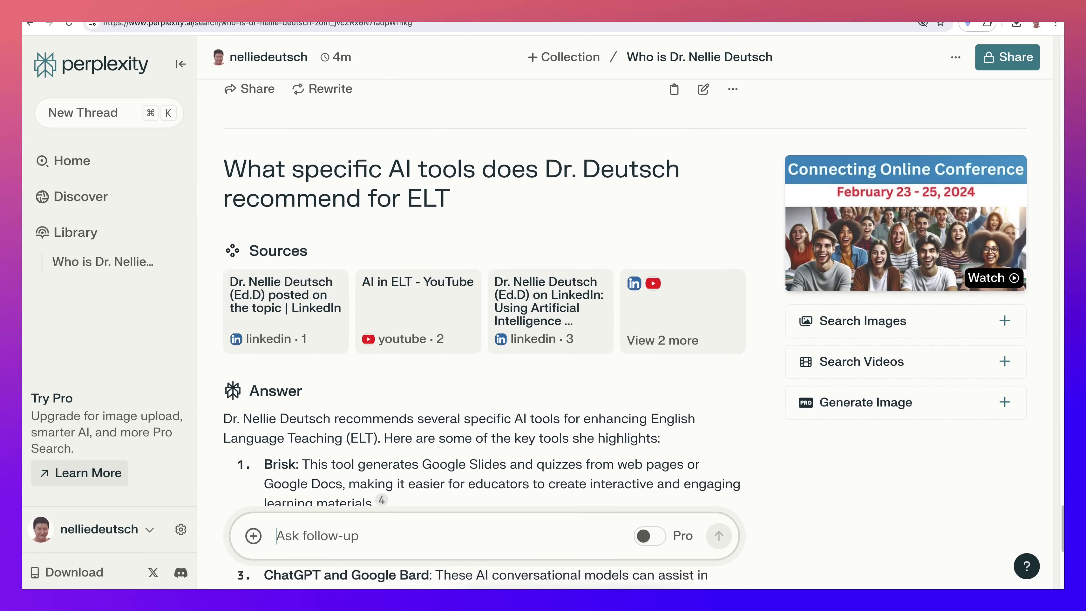
{"action": "scroll", "coordinate": [483, 300], "scroll_direction": "up", "scroll_amount": 15}
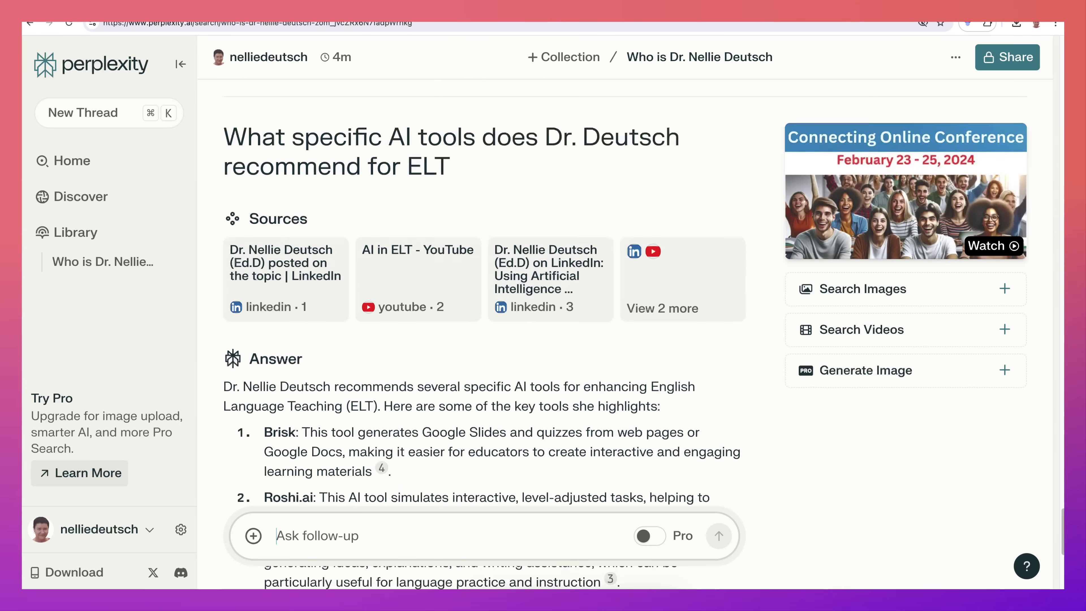
{"action": "scroll", "coordinate": [483, 300], "scroll_direction": "up", "scroll_amount": 2}
{"action": "scroll", "coordinate": [483, 300], "scroll_direction": "down", "scroll_amount": 20}
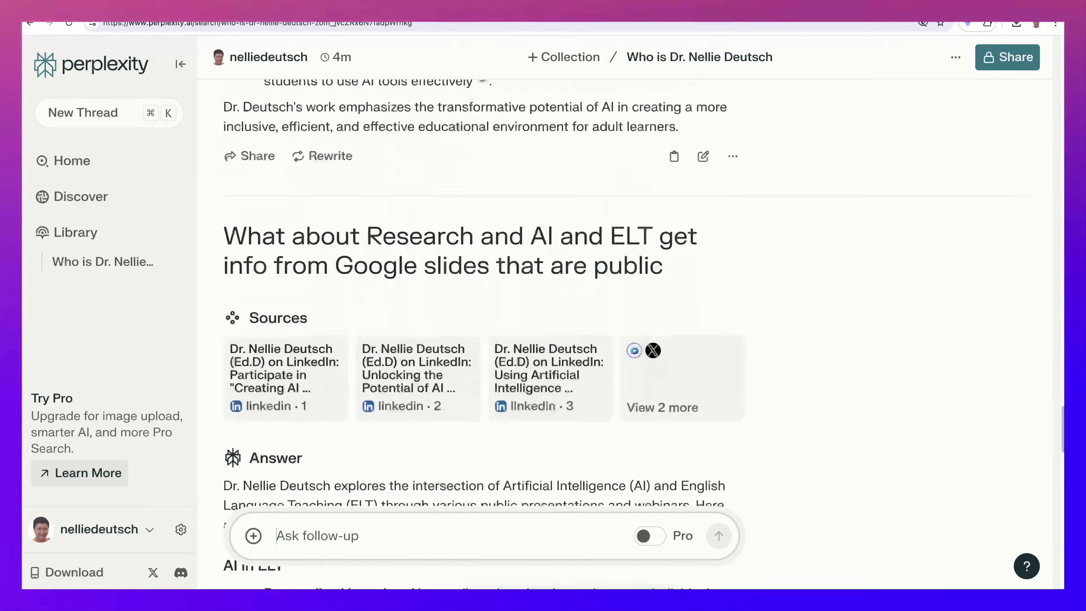
{"action": "scroll", "coordinate": [483, 300], "scroll_direction": "up", "scroll_amount": 5}
{"action": "scroll", "coordinate": [483, 299], "scroll_direction": "up", "scroll_amount": 9}
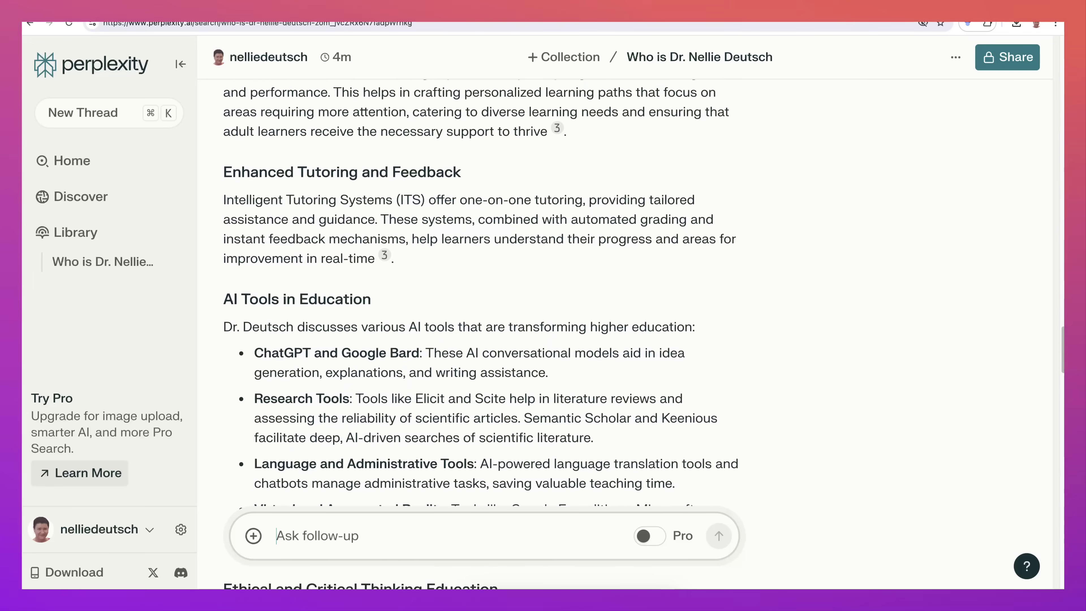
- Review the earlier Perplexity answers, then return to the ChatGPT conversation
{"action": "scroll", "coordinate": [483, 300], "scroll_direction": "up", "scroll_amount": 6}
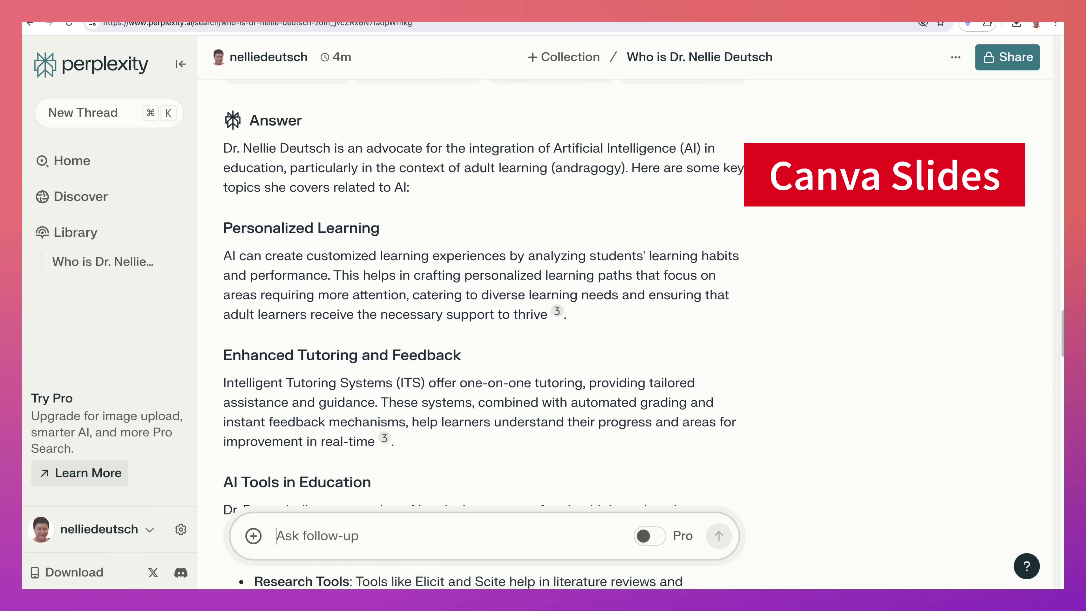
{"action": "scroll", "coordinate": [483, 300], "scroll_direction": "down", "scroll_amount": 15}
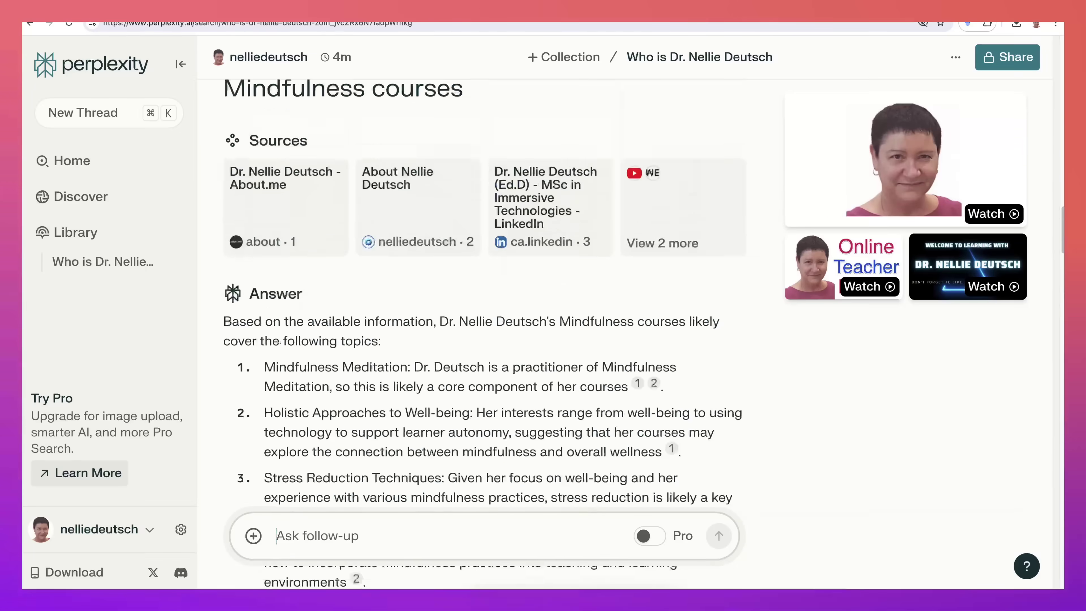
{"action": "scroll", "coordinate": [483, 299], "scroll_direction": "up", "scroll_amount": 3}
{"action": "scroll", "coordinate": [483, 300], "scroll_direction": "down", "scroll_amount": 1}
{"action": "scroll", "coordinate": [483, 300], "scroll_direction": "up", "scroll_amount": 4}
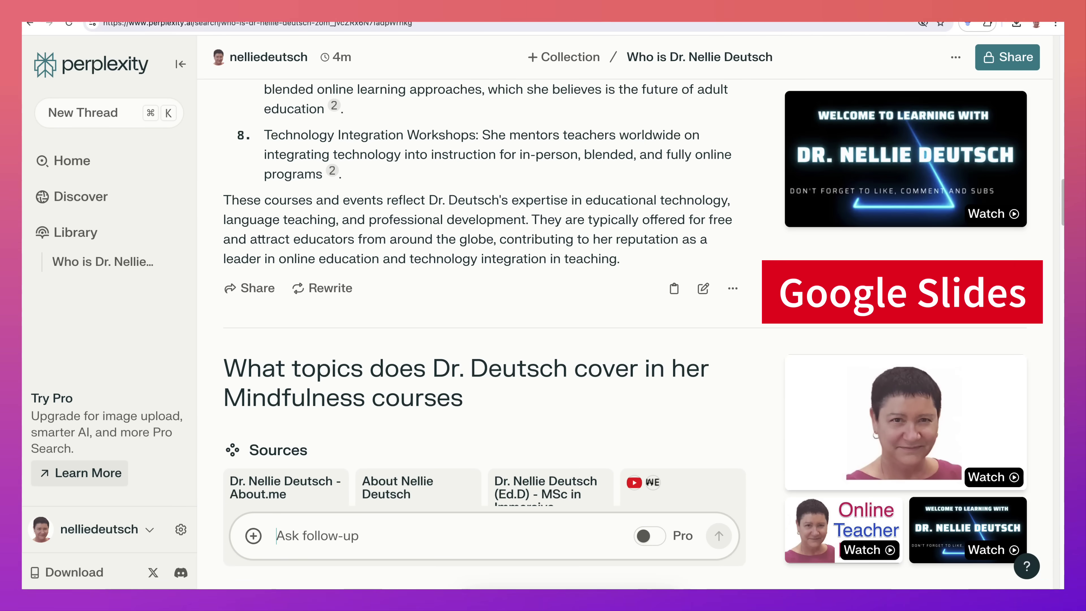
{"action": "scroll", "coordinate": [484, 299], "scroll_direction": "up", "scroll_amount": 5}
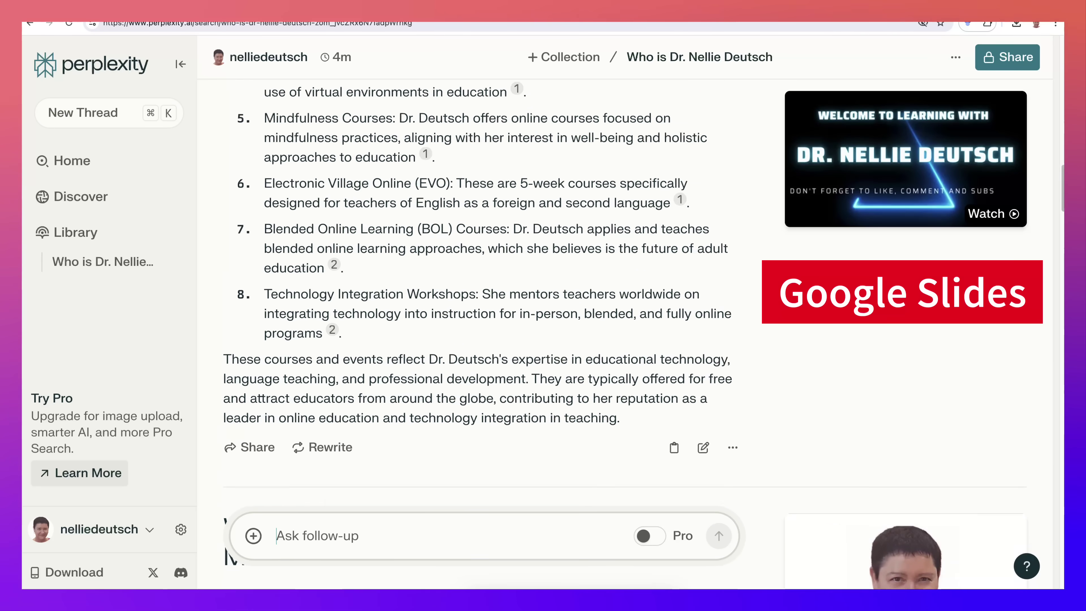
{"action": "scroll", "coordinate": [483, 300], "scroll_direction": "up", "scroll_amount": 3}
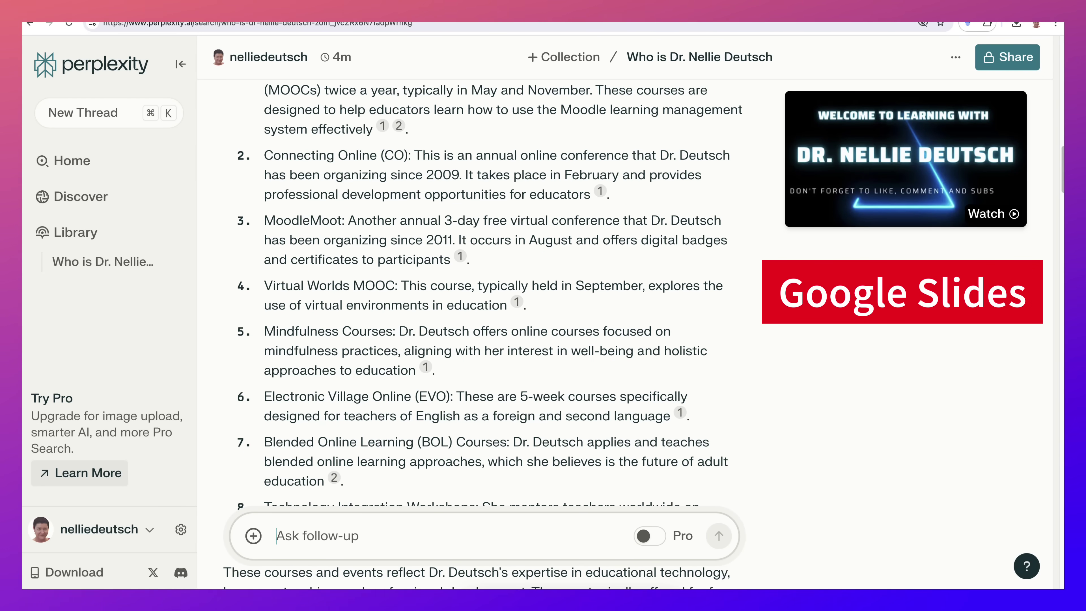
{"action": "left_click", "coordinate": [947, 20]}
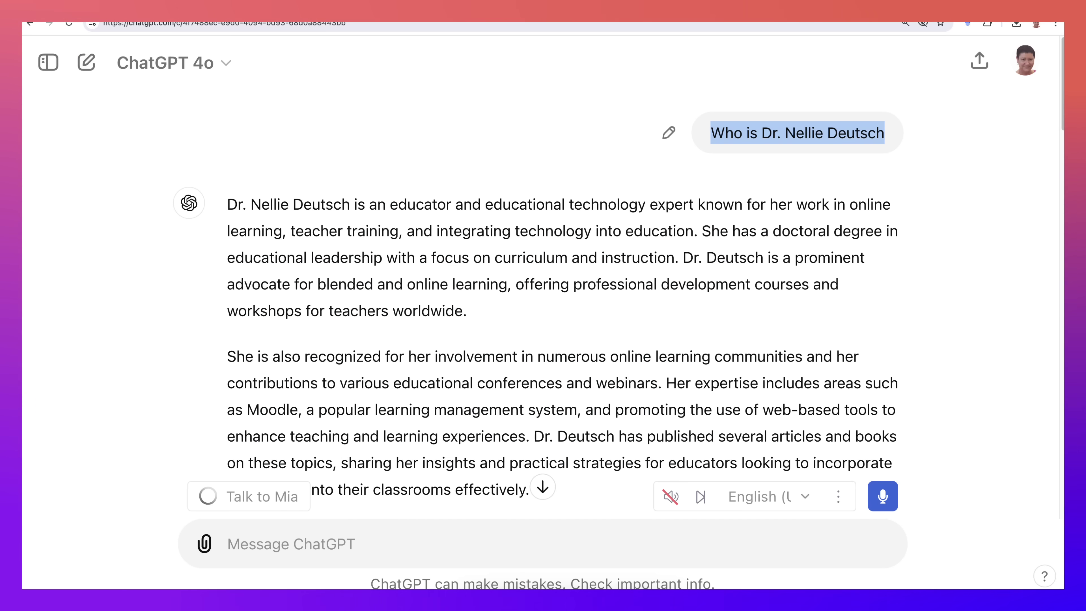
- Ask ChatGPT 'List some of the videos' to get her video titles
{"action": "scroll", "coordinate": [543, 291], "scroll_direction": "down", "scroll_amount": 7}
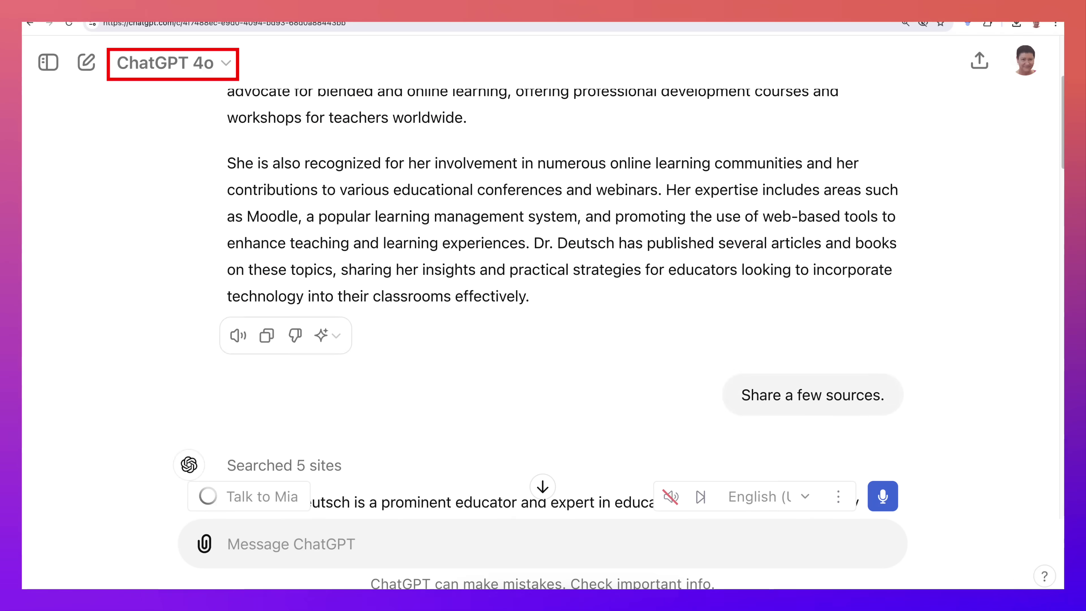
{"action": "scroll", "coordinate": [543, 291], "scroll_direction": "down", "scroll_amount": 18}
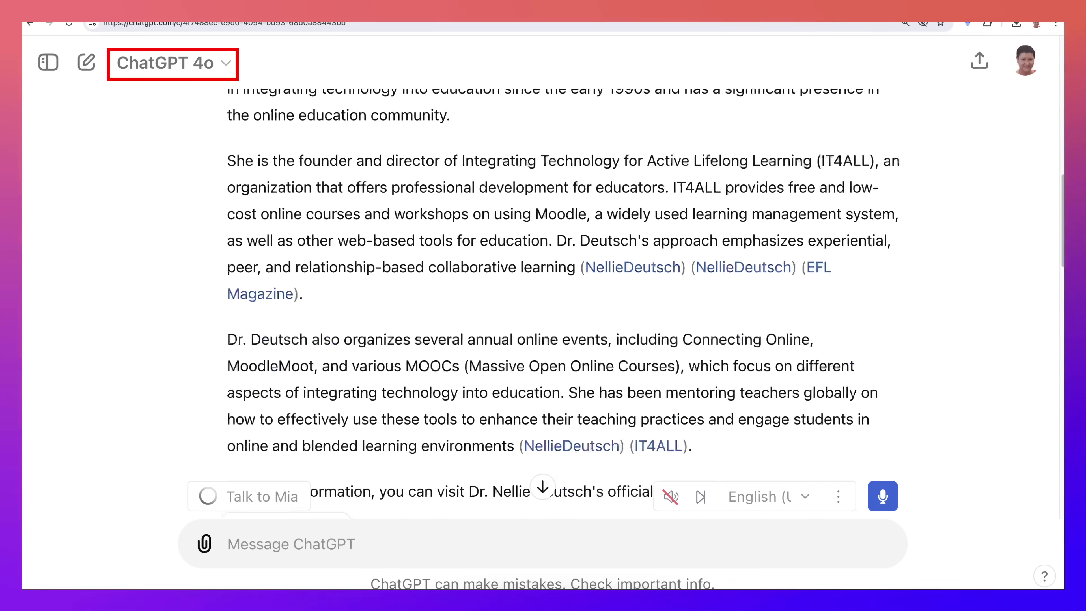
{"action": "scroll", "coordinate": [543, 291], "scroll_direction": "down", "scroll_amount": 20}
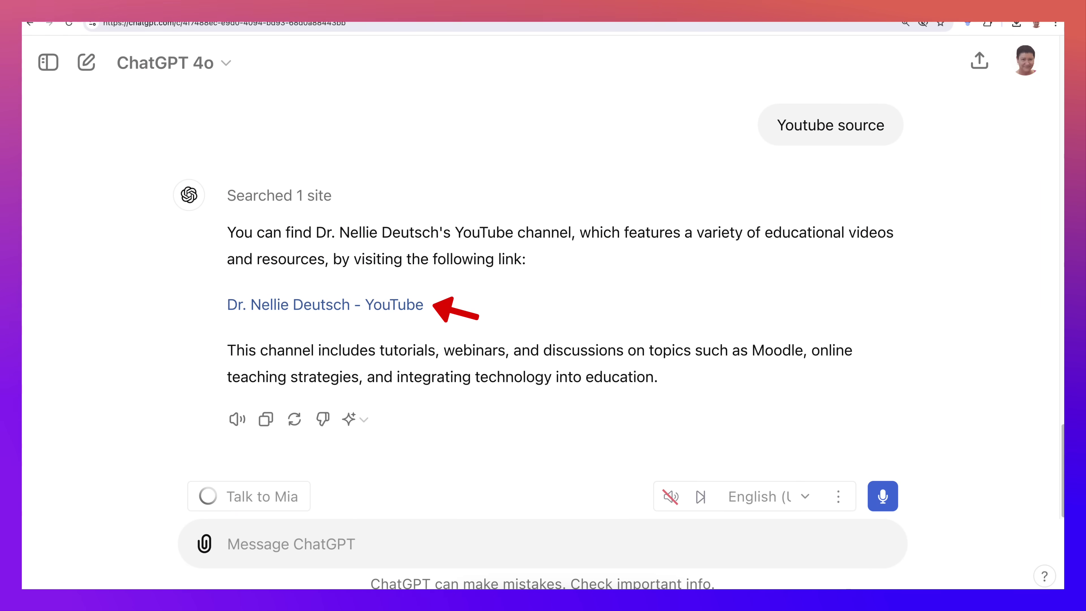
{"action": "type", "text": "st "}
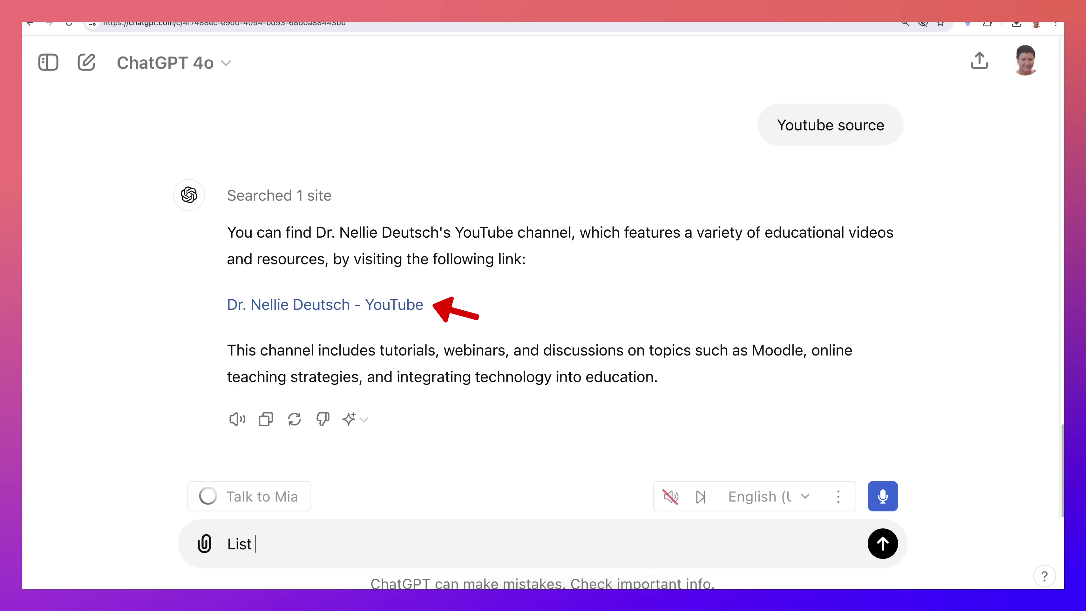
{"action": "type", "text": "some of the videos"}
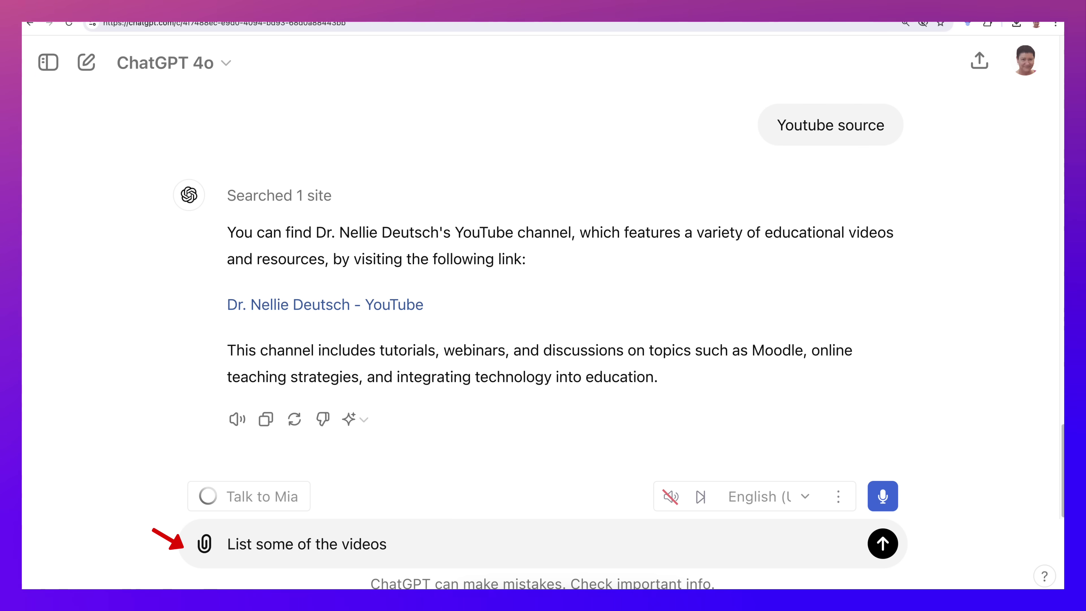
{"action": "key", "text": "Return"}
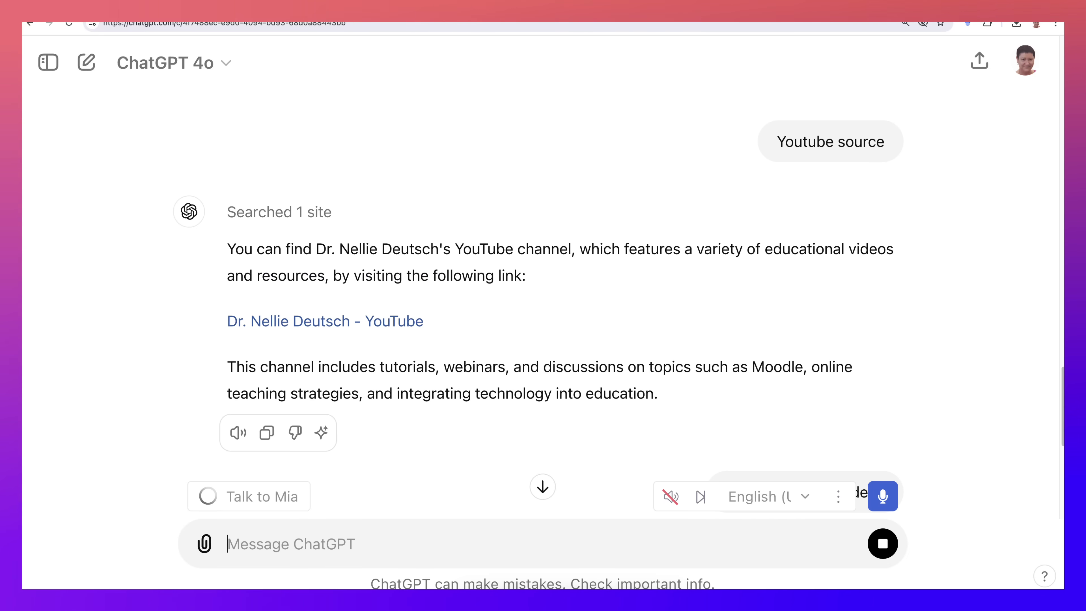
- Select the 'List some of the videos' prompt text and move to the Perplexity thread
{"action": "scroll", "coordinate": [537, 321], "scroll_direction": "up", "scroll_amount": 5}
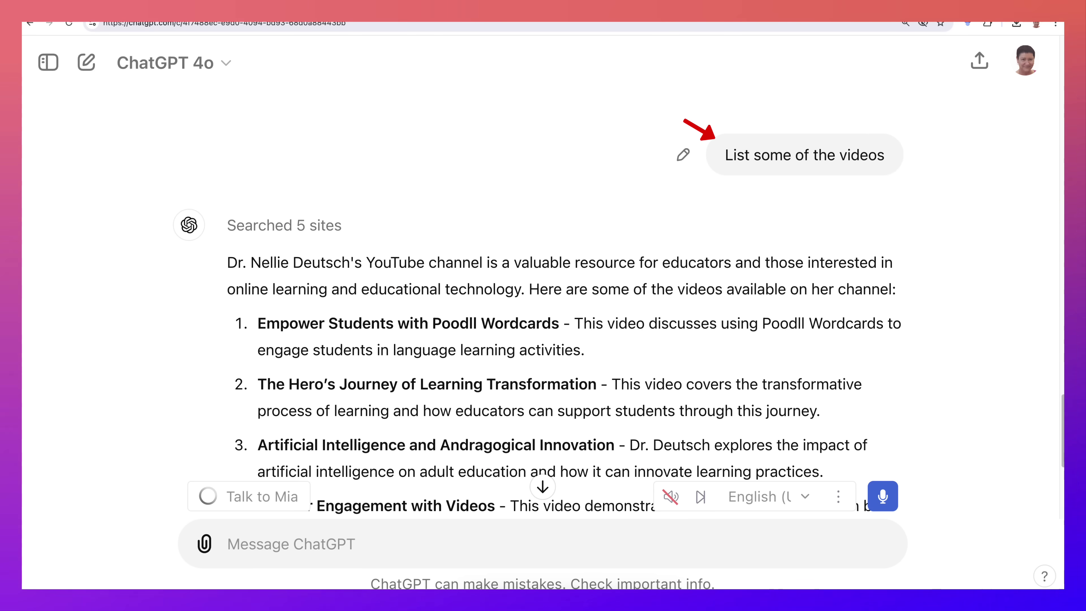
{"action": "left_click_drag", "start_coordinate": [733, 155], "coordinate": [884, 155]}
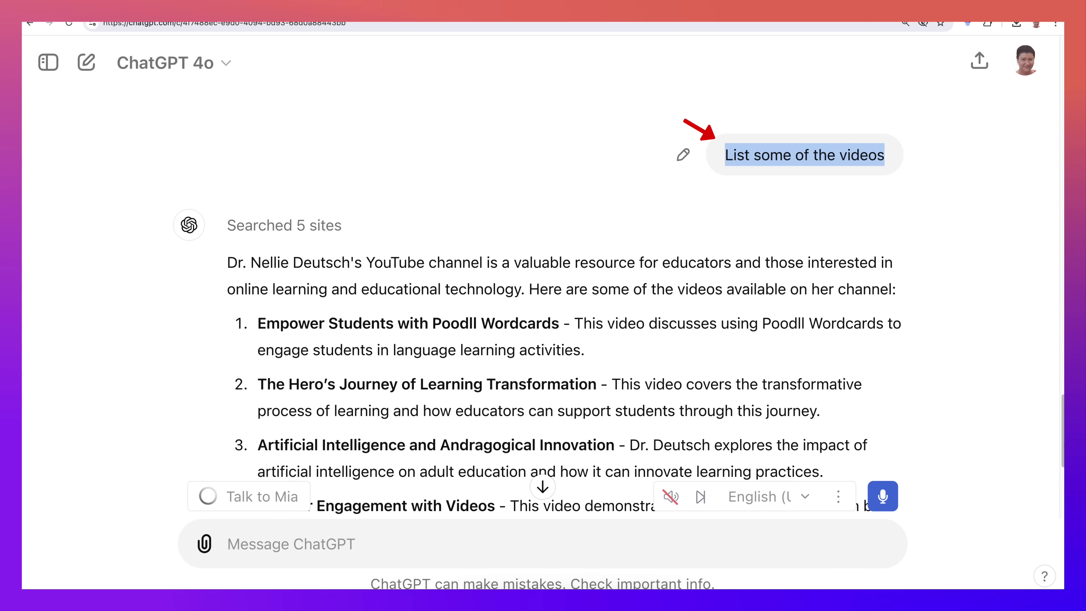
{"action": "key", "text": "ctrl+Tab"}
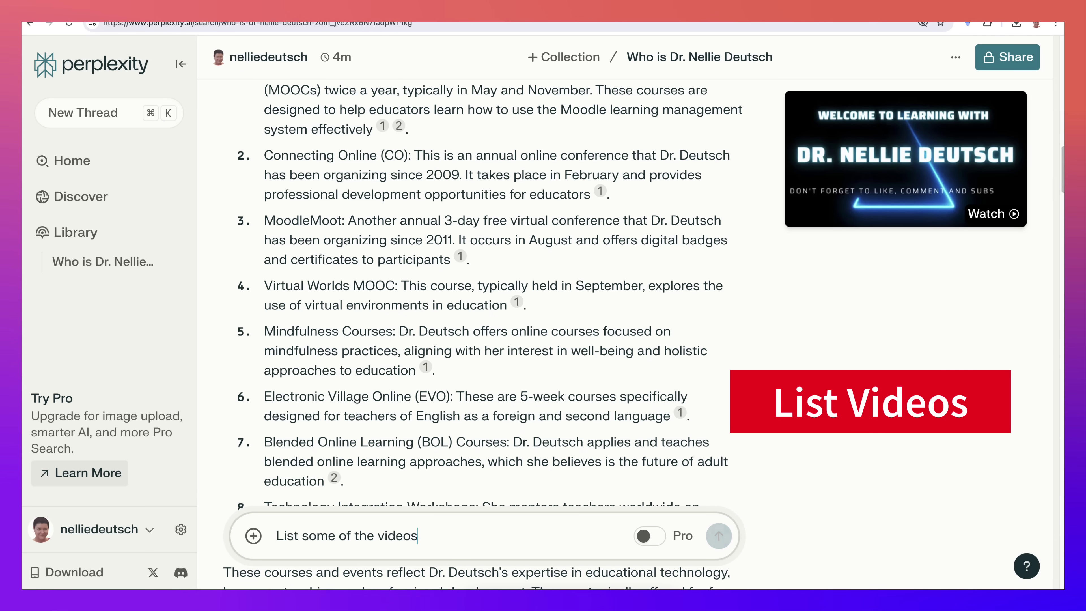
- Submit the 'List some of the videos' follow-up in Perplexity
{"action": "key", "text": "Return"}
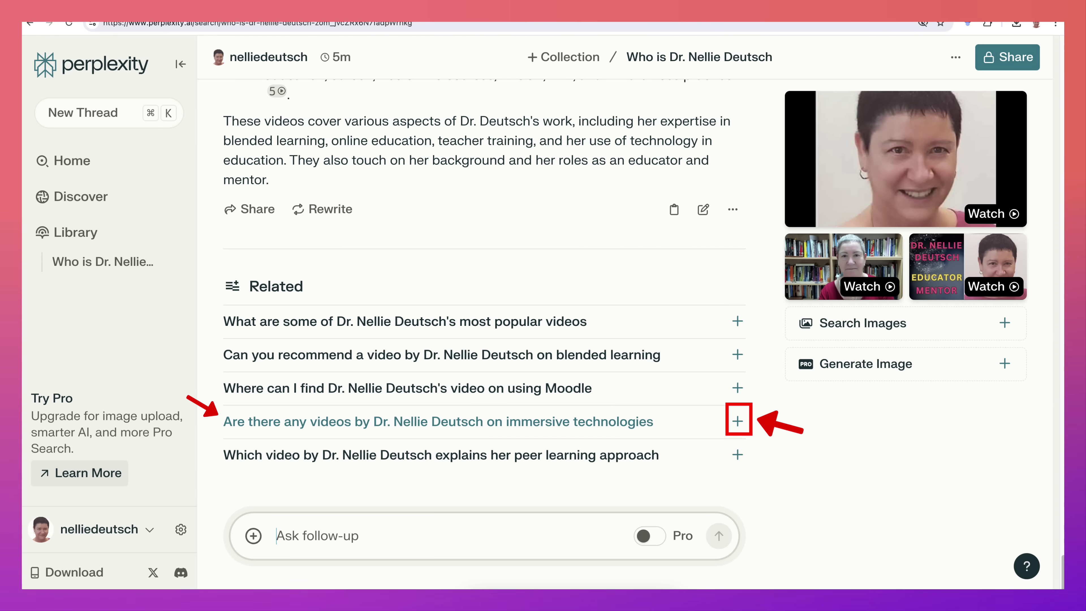
- Ask the related question about Dr. Nellie Deutsch's videos on immersive technologies
{"action": "left_click", "coordinate": [737, 422]}
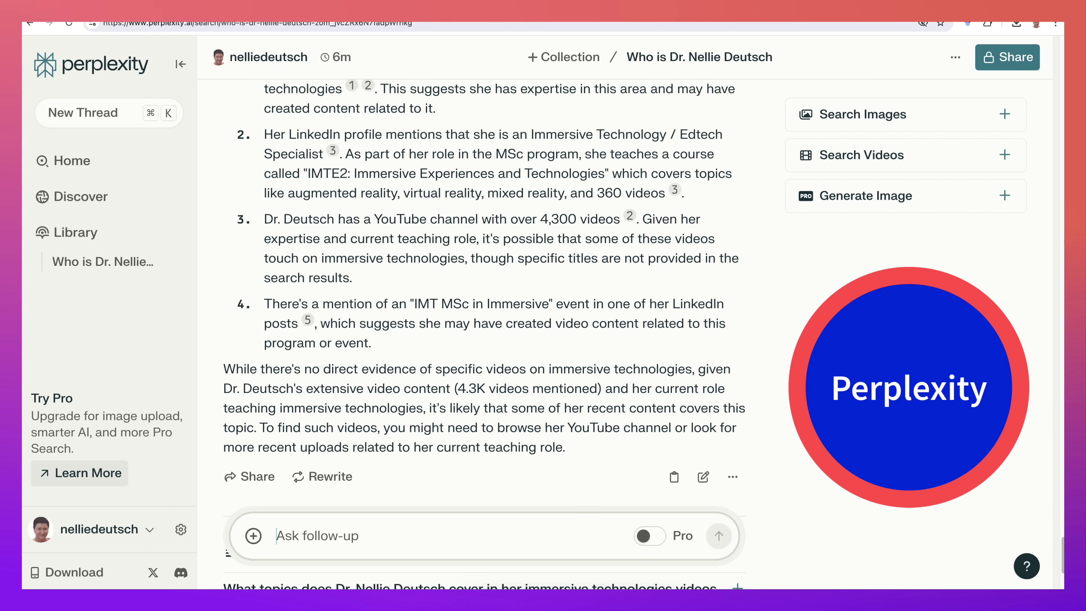
- Collapse the Perplexity sidebar to widen the thread
{"action": "left_click", "coordinate": [180, 64]}
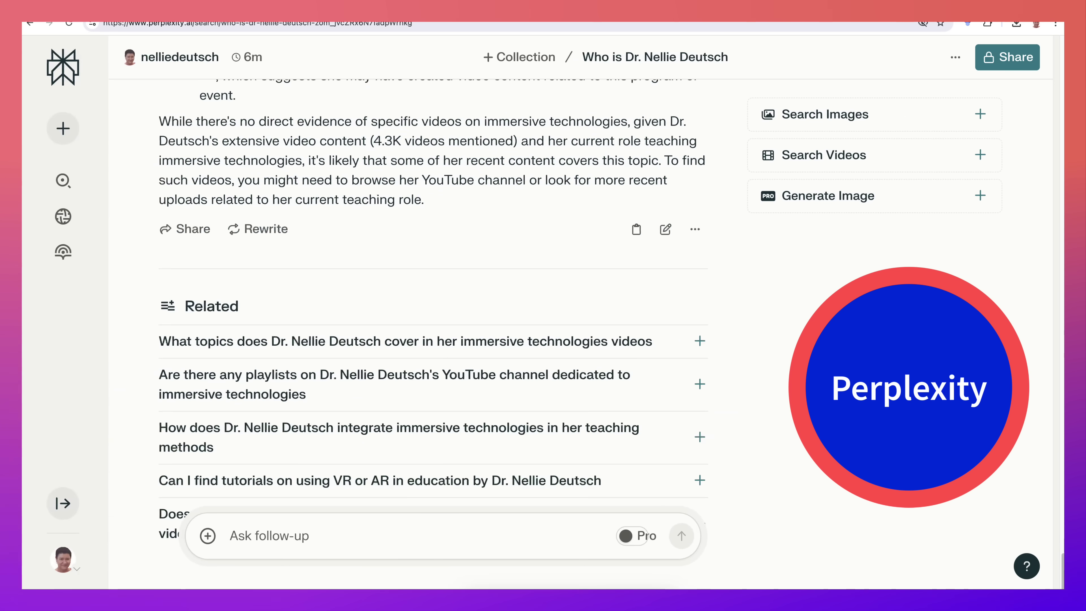